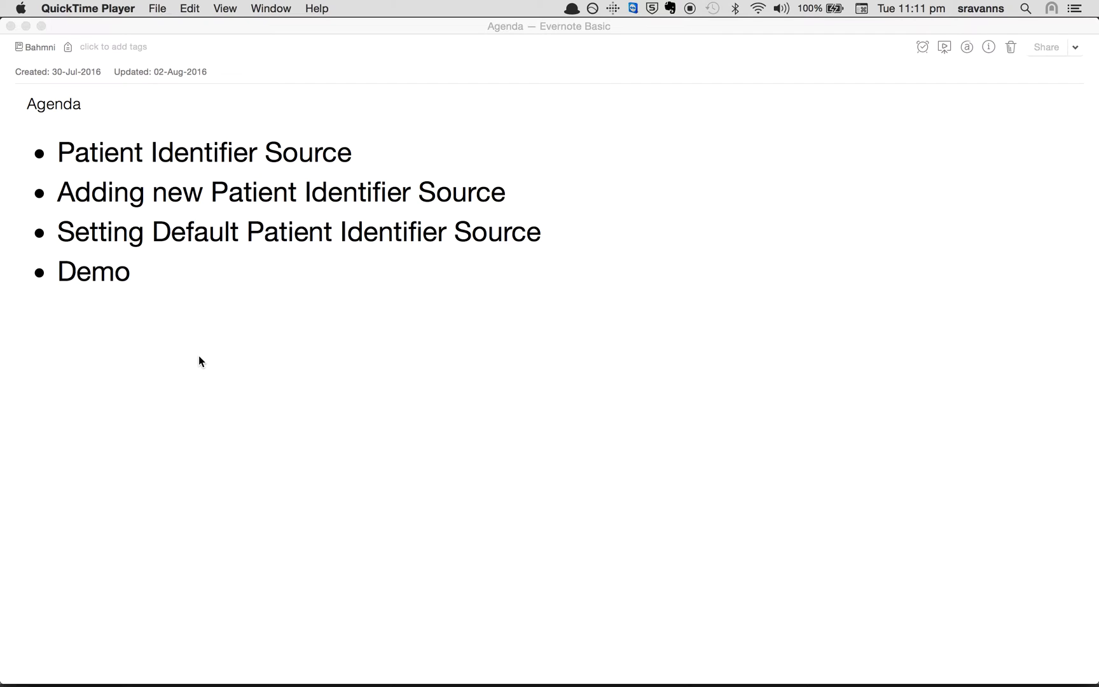
# Step: Switch to Google Chrome and open a blank new patient form in Patient Registration
pyautogui.press('super+Tab')
pyautogui.press('super+Tab')
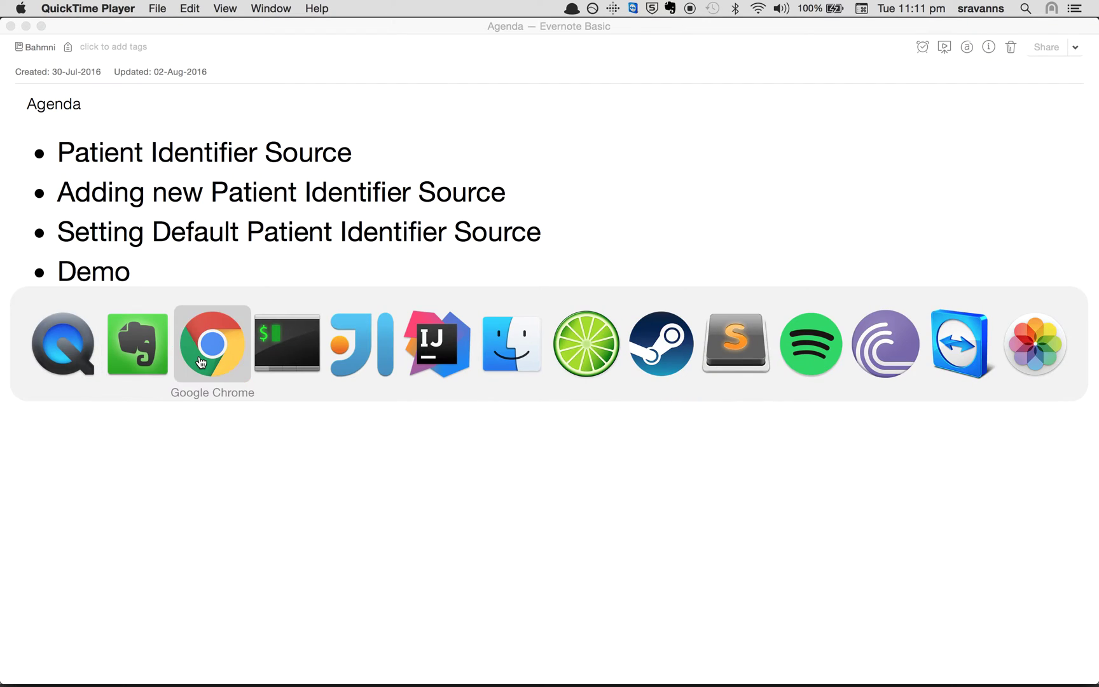
pyautogui.click(267, 37)
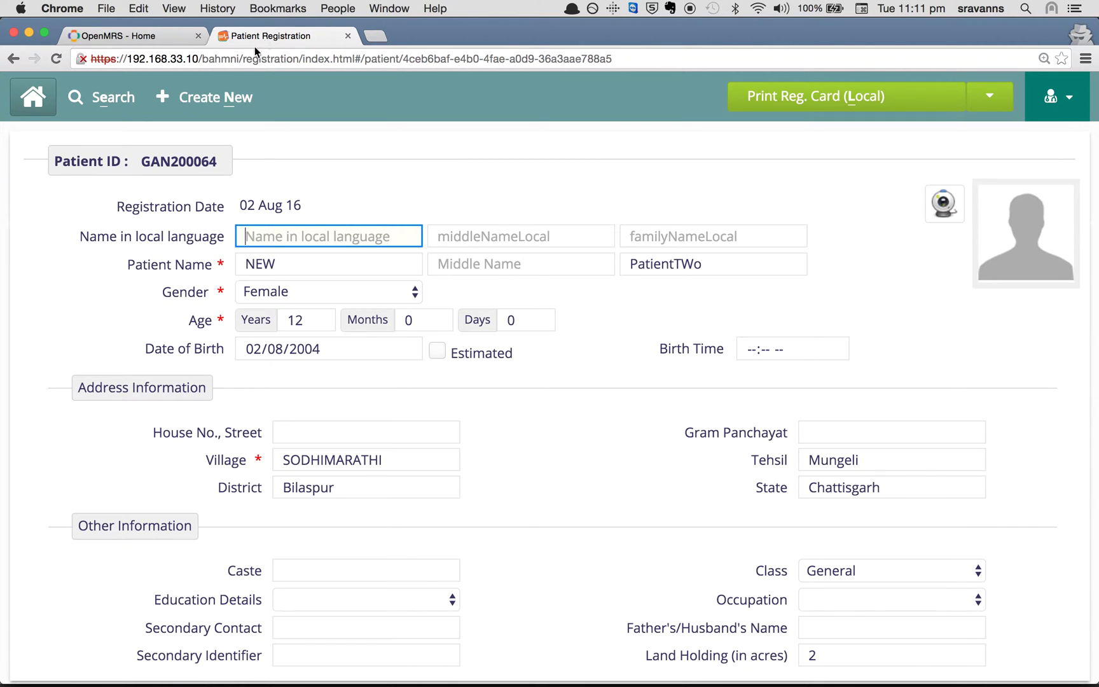
pyautogui.click(232, 98)
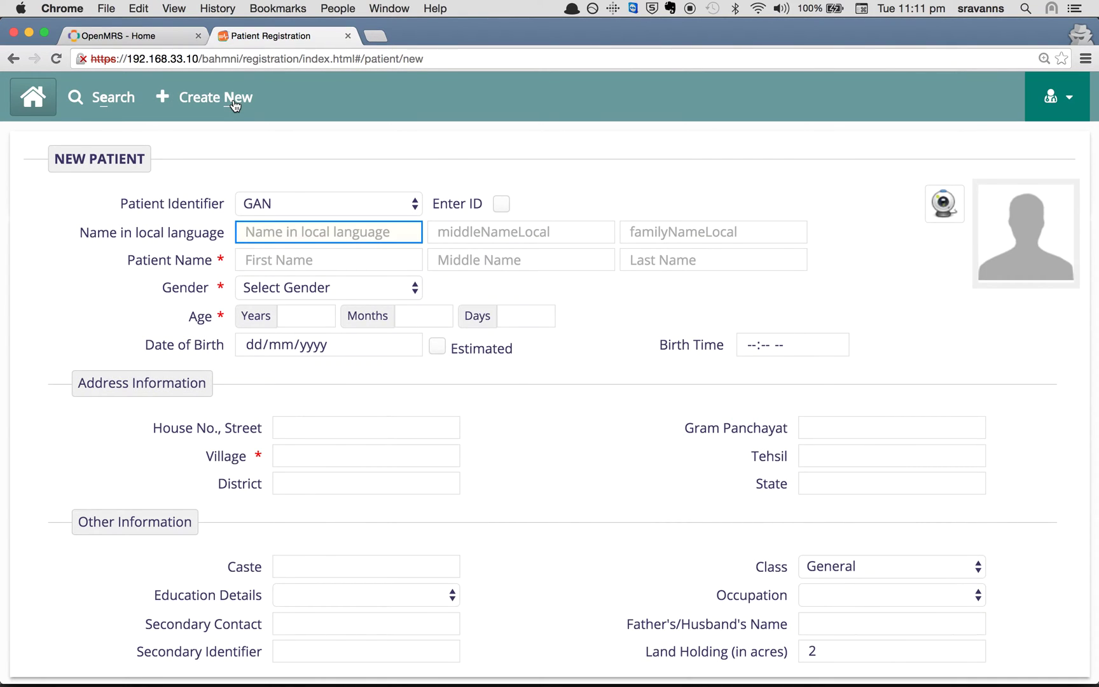
# Step: Examine the Patient Identifier field and the prefixes it offers on the new patient form
pyautogui.scroll(-2, 237, 287)
pyautogui.scroll(-1, 237, 286)
pyautogui.scroll(3, 237, 286)
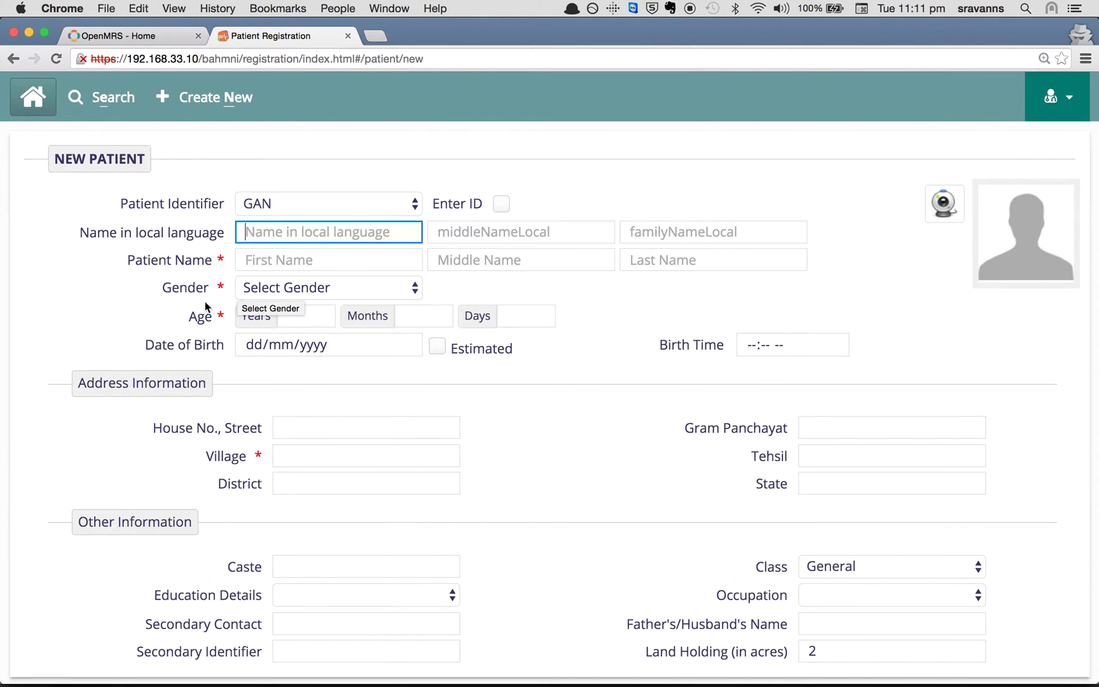
pyautogui.moveTo(117, 202); pyautogui.dragTo(220, 201)
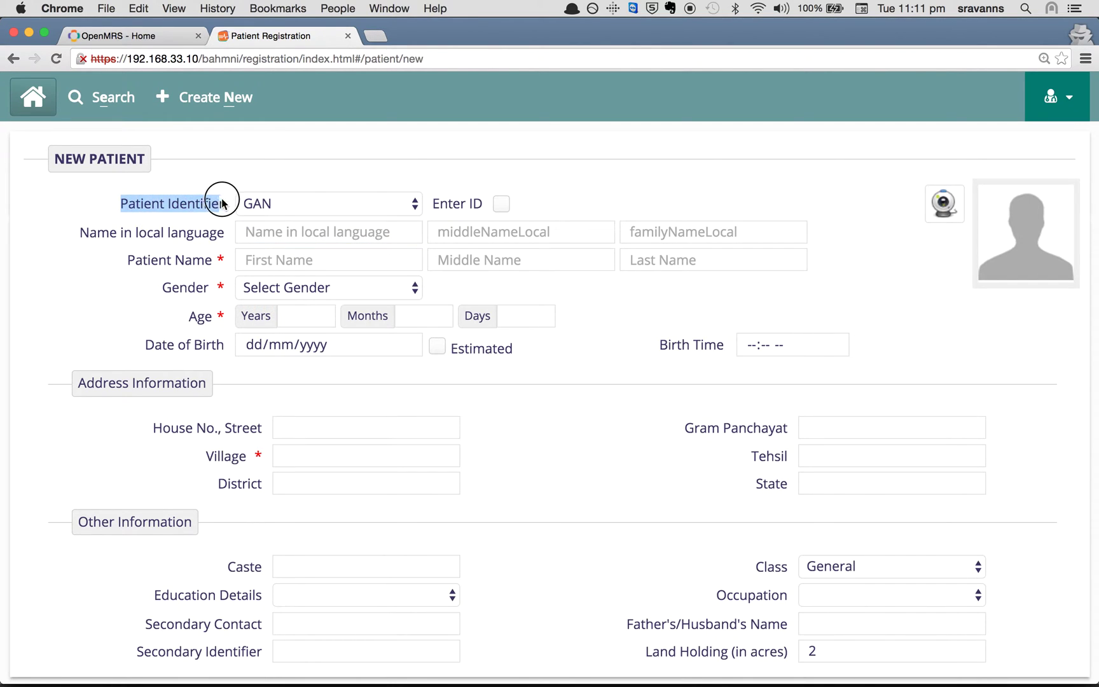
pyautogui.click(225, 201)
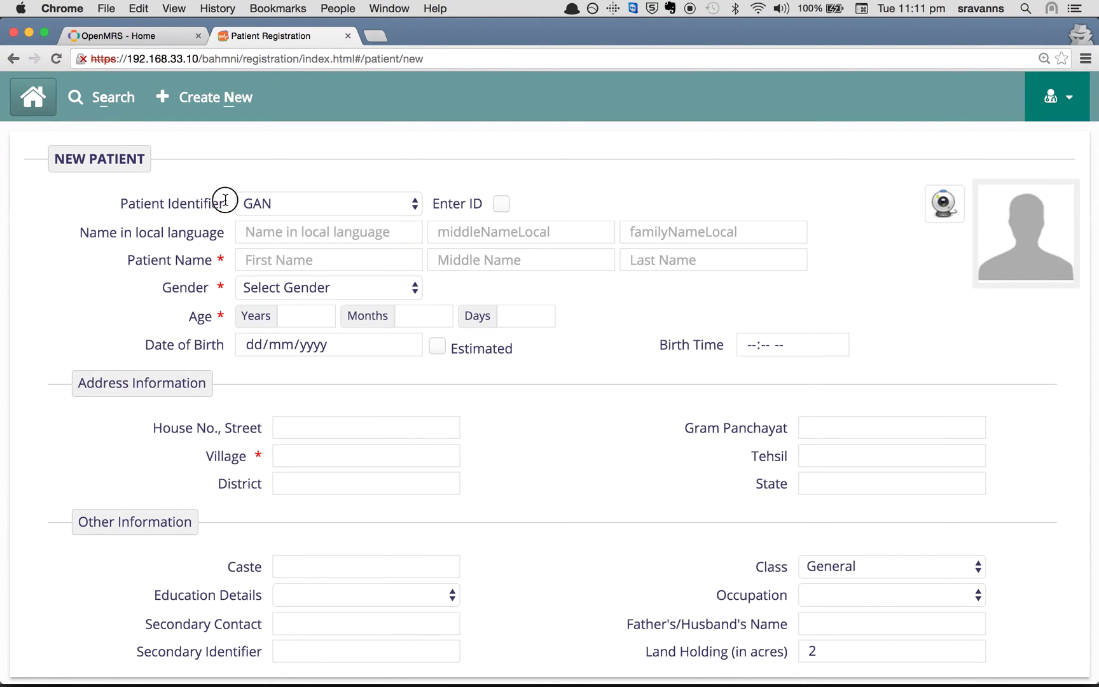
pyautogui.click(284, 205)
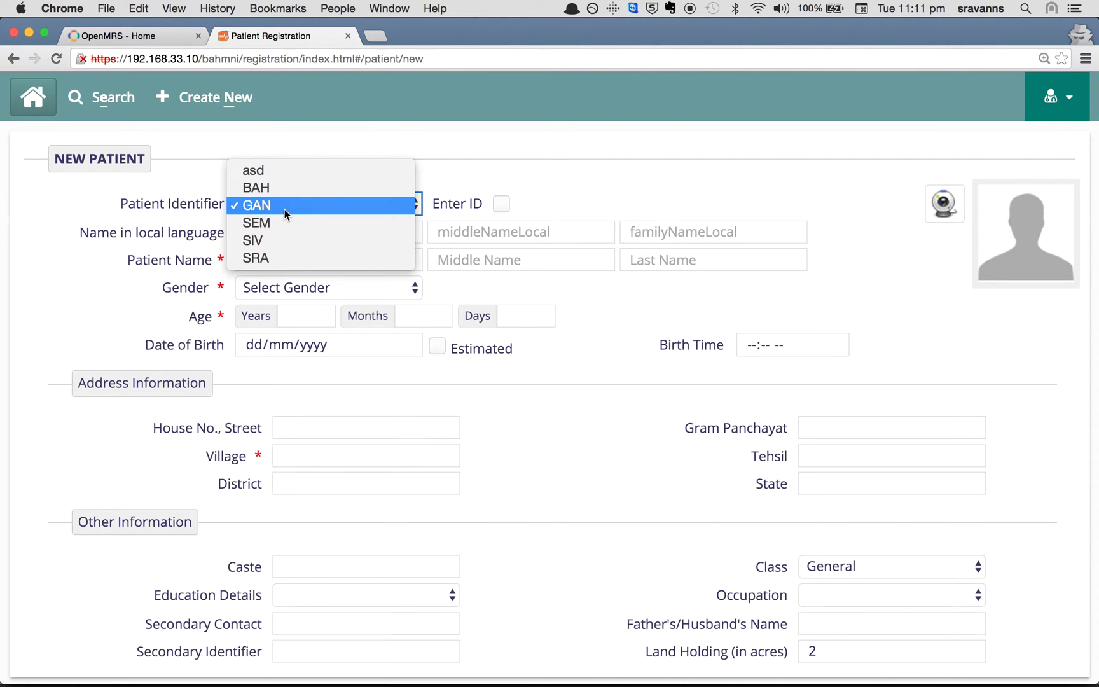
pyautogui.click(285, 214)
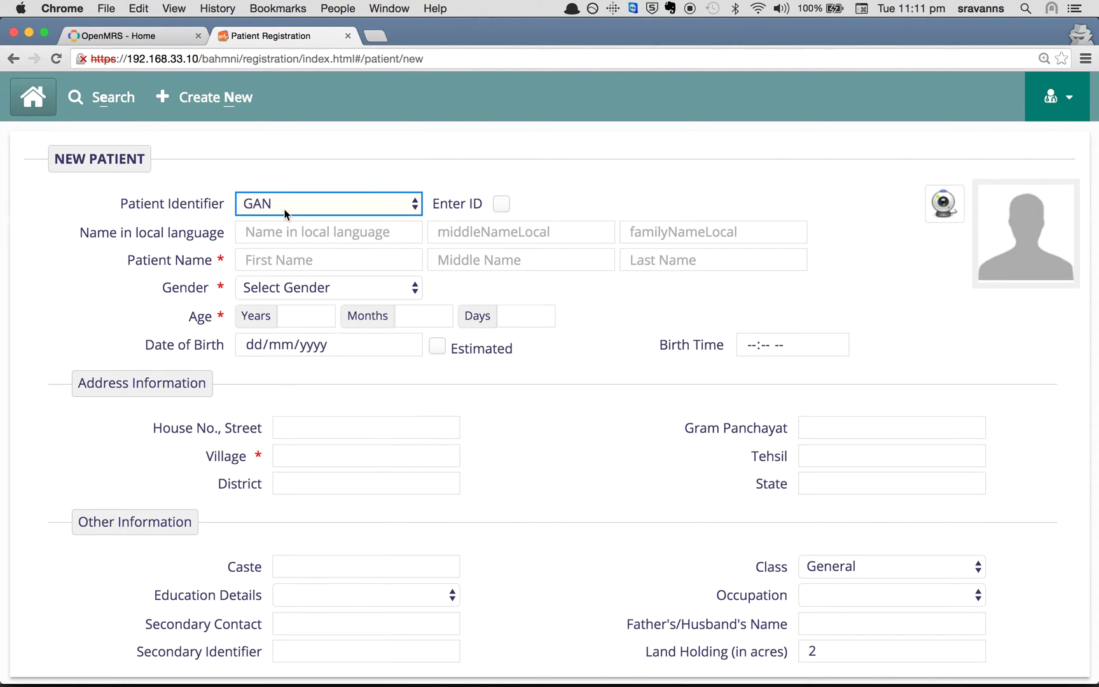
pyautogui.click(286, 214)
pyautogui.click(286, 213)
# Step: Open the Manage Patient Identifier Sources page from the OpenMRS administration page
pyautogui.click(137, 37)
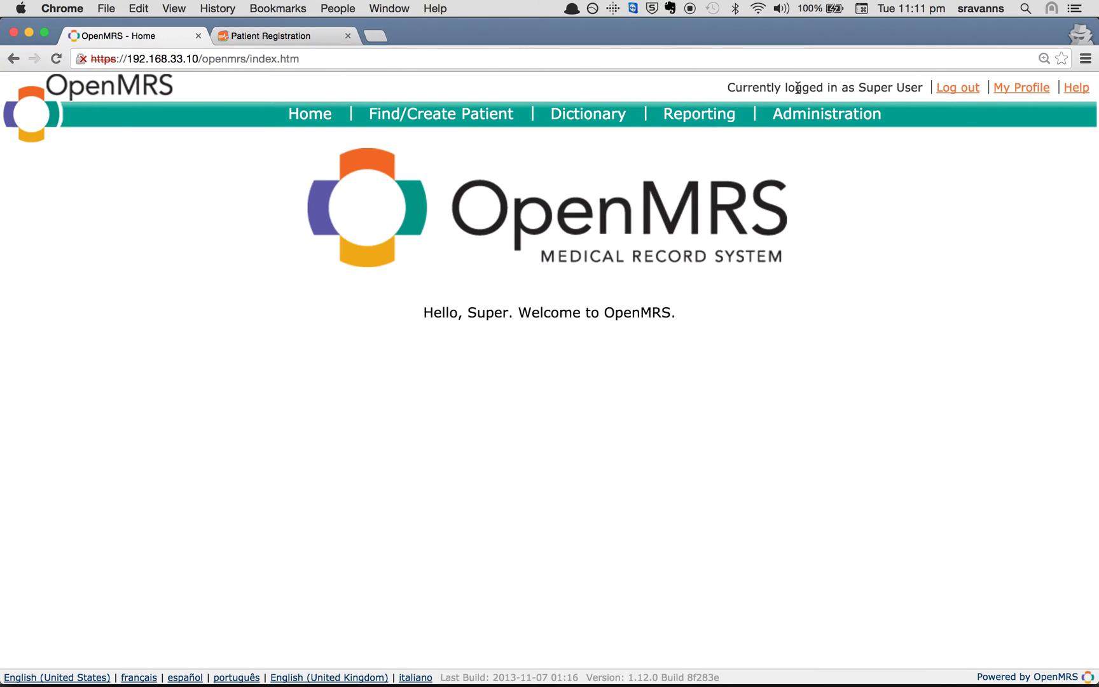
pyautogui.moveTo(771, 113); pyautogui.dragTo(893, 108)
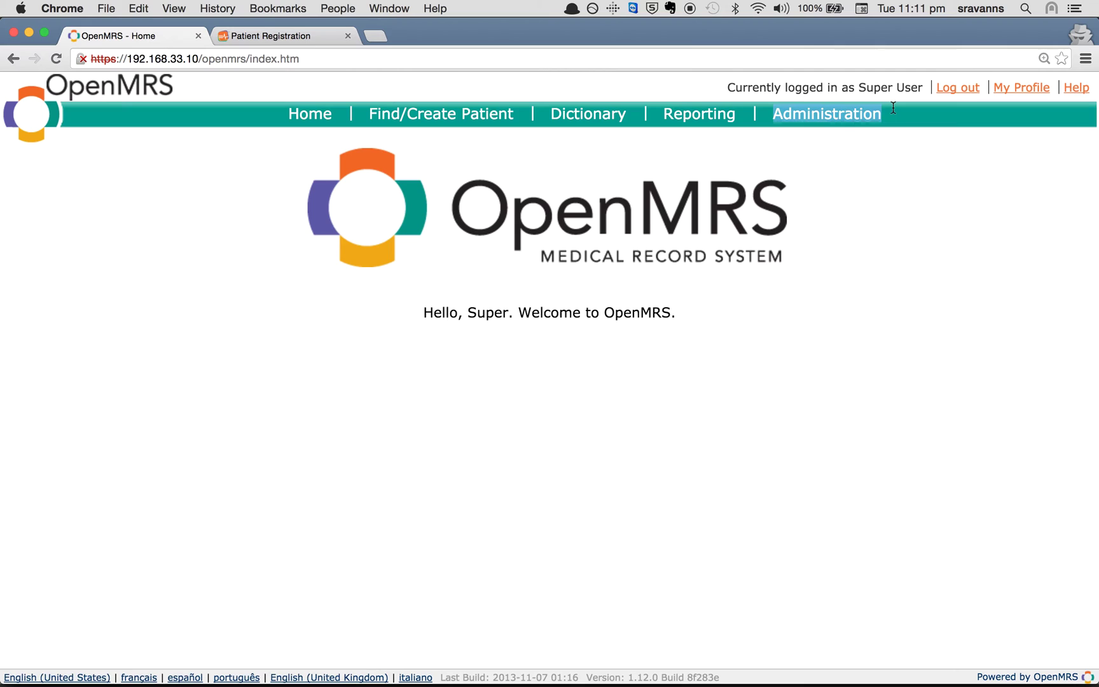
pyautogui.click(839, 118)
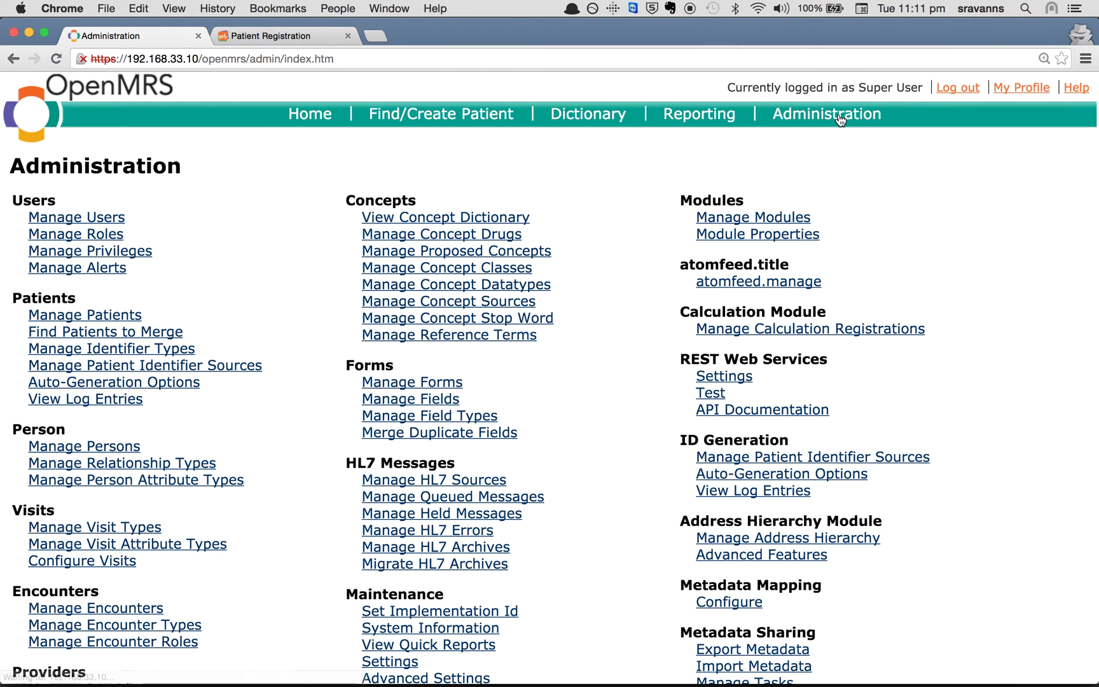
pyautogui.moveTo(280, 366); pyautogui.dragTo(28, 365)
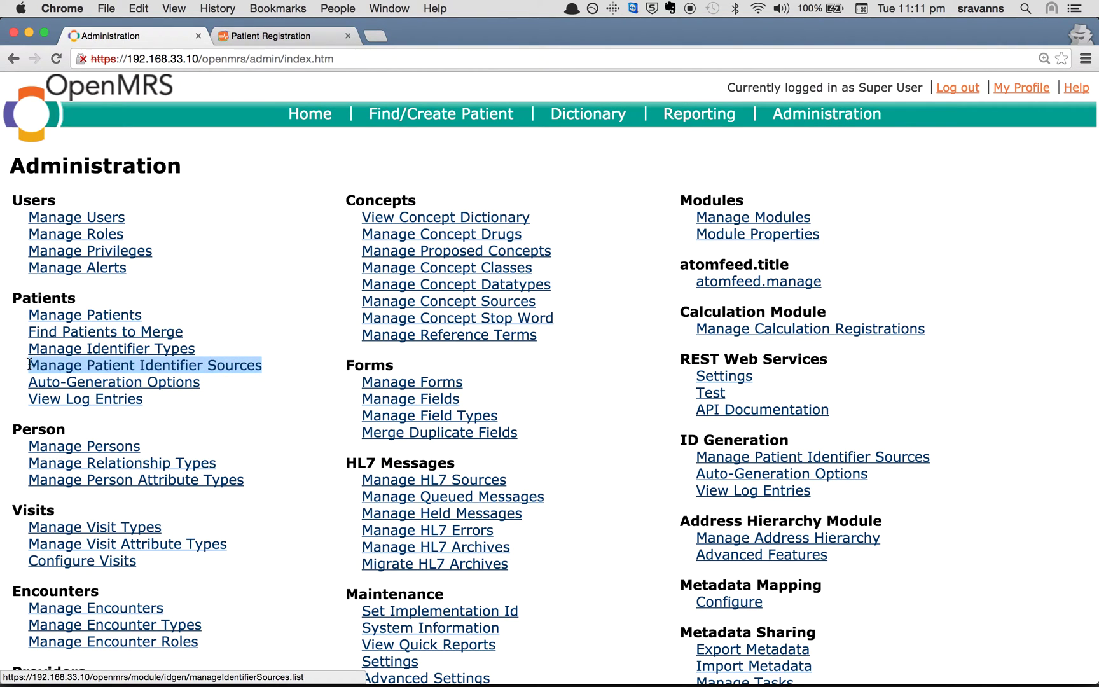
pyautogui.click(95, 369)
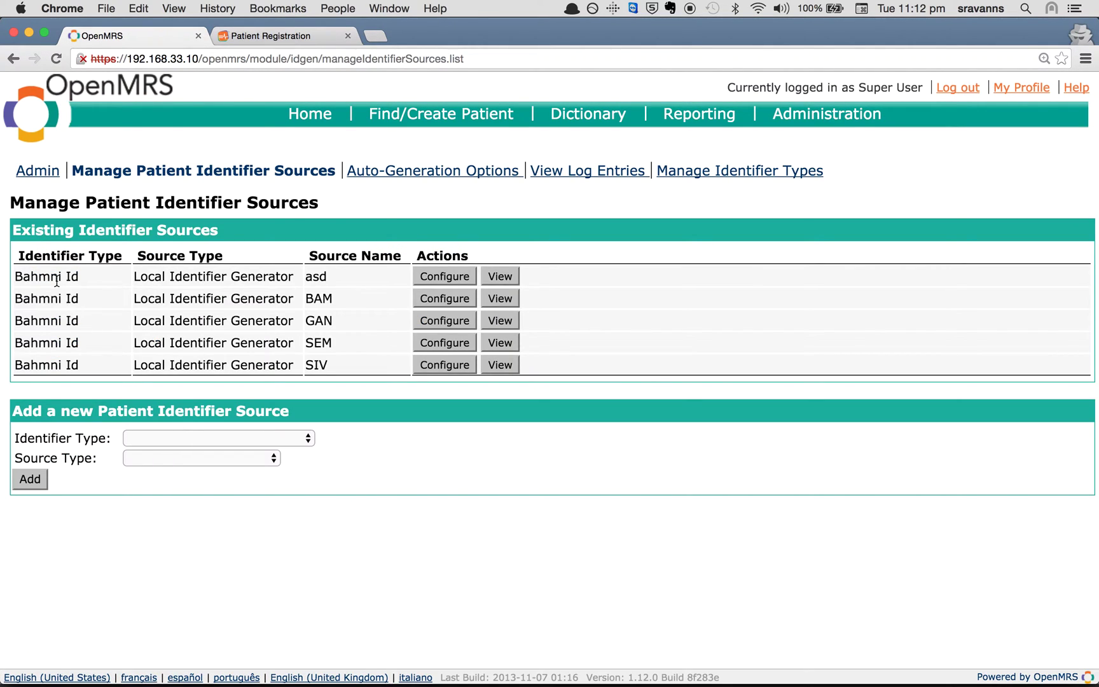
pyautogui.moveTo(14, 230); pyautogui.dragTo(224, 234)
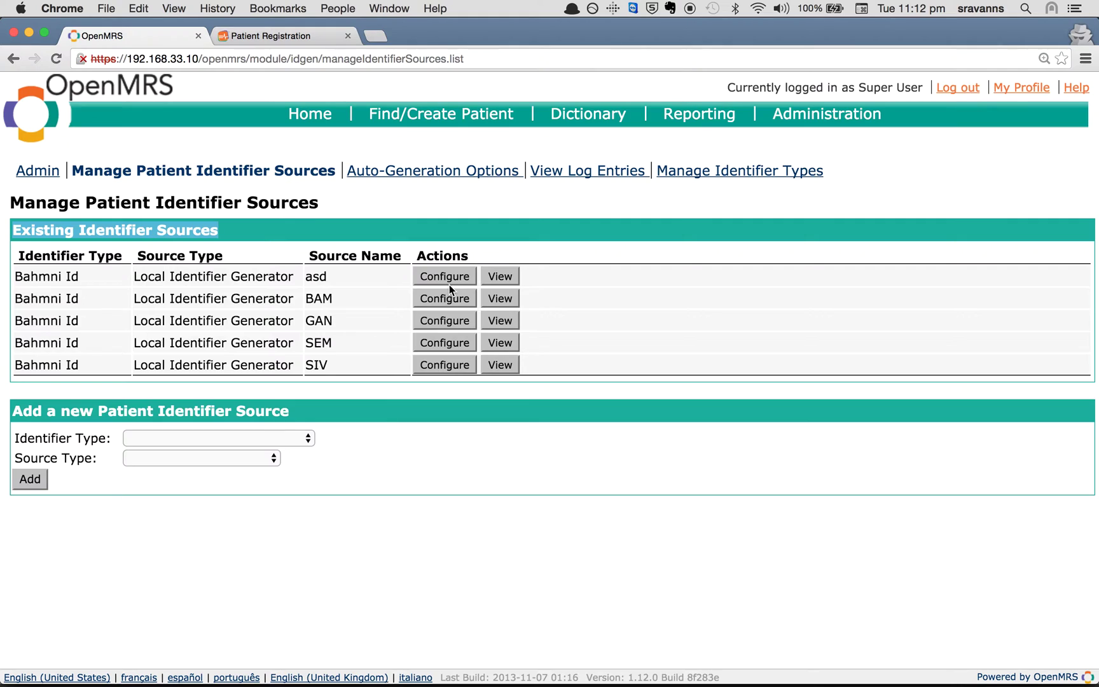
# Step: Configure the asd identifier source by appending "asd" to its description and setting Max Length to 10
pyautogui.moveTo(346, 277); pyautogui.dragTo(295, 279)
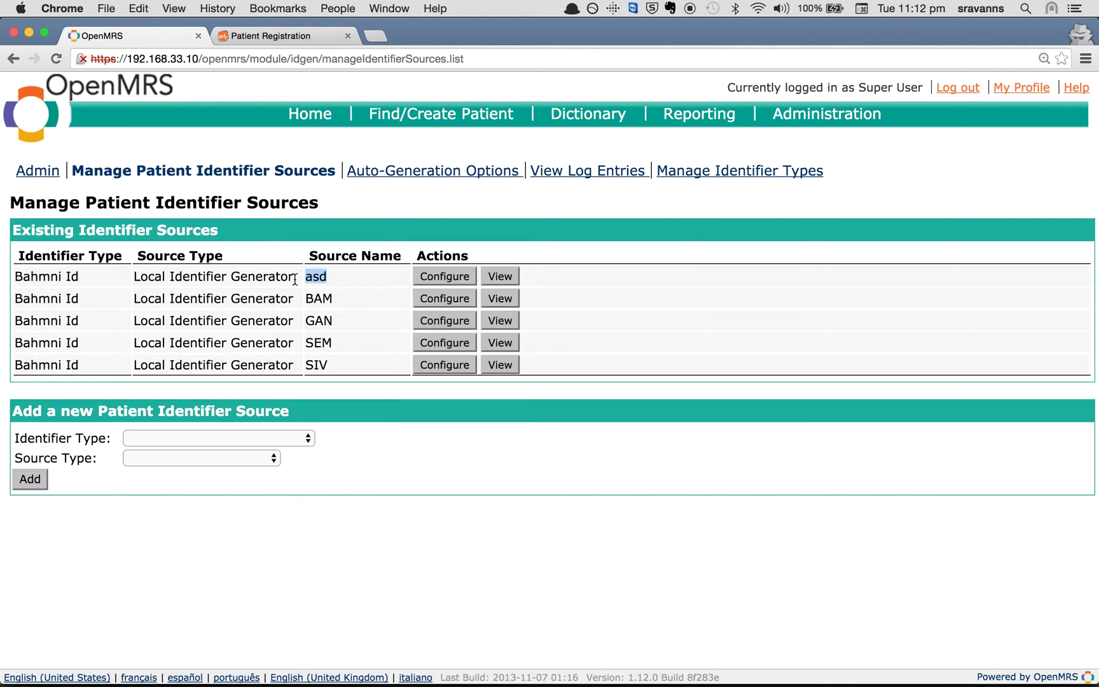
pyautogui.click(445, 276)
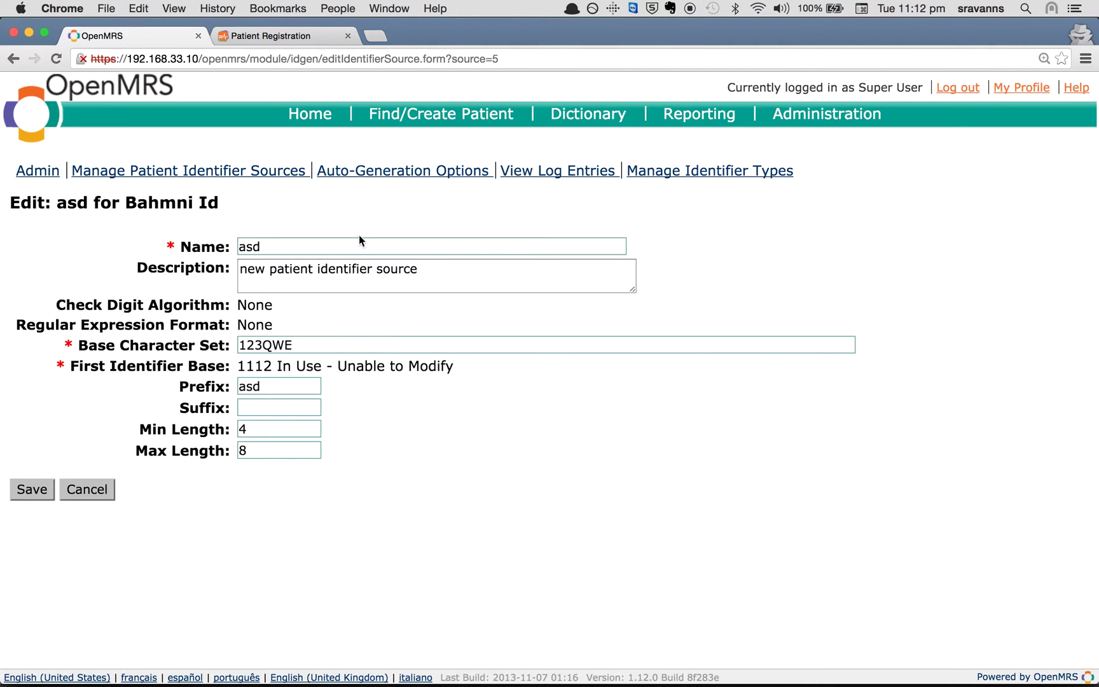
pyautogui.click(443, 272)
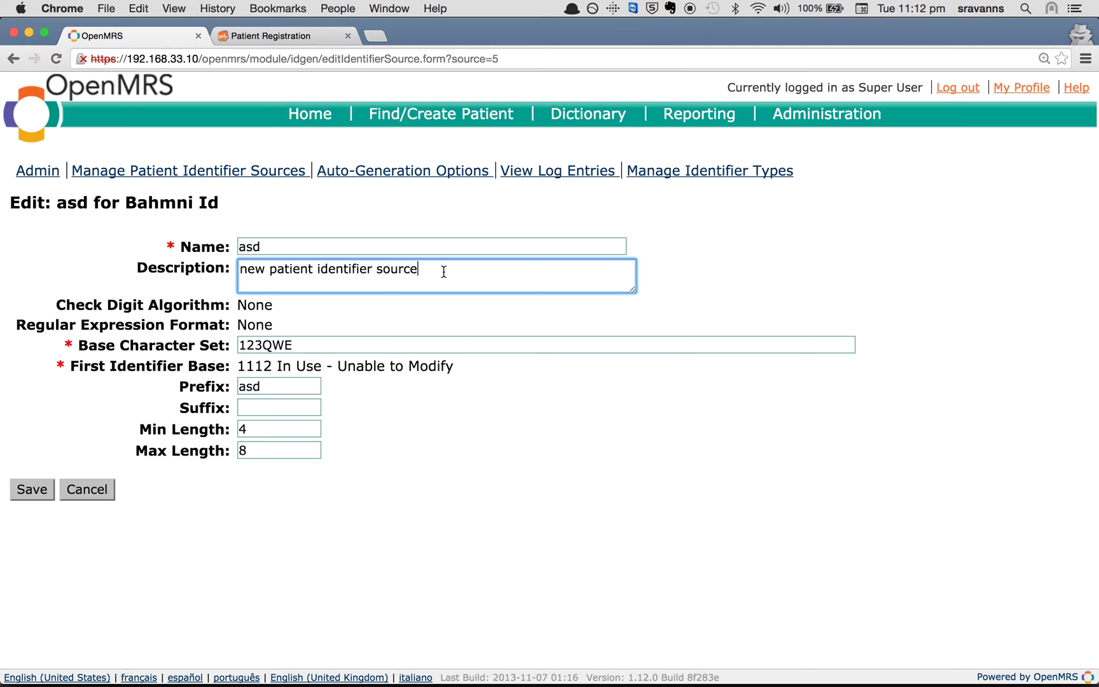
pyautogui.write('asd')
pyautogui.doubleClick(282, 450)
pyautogui.write('10')
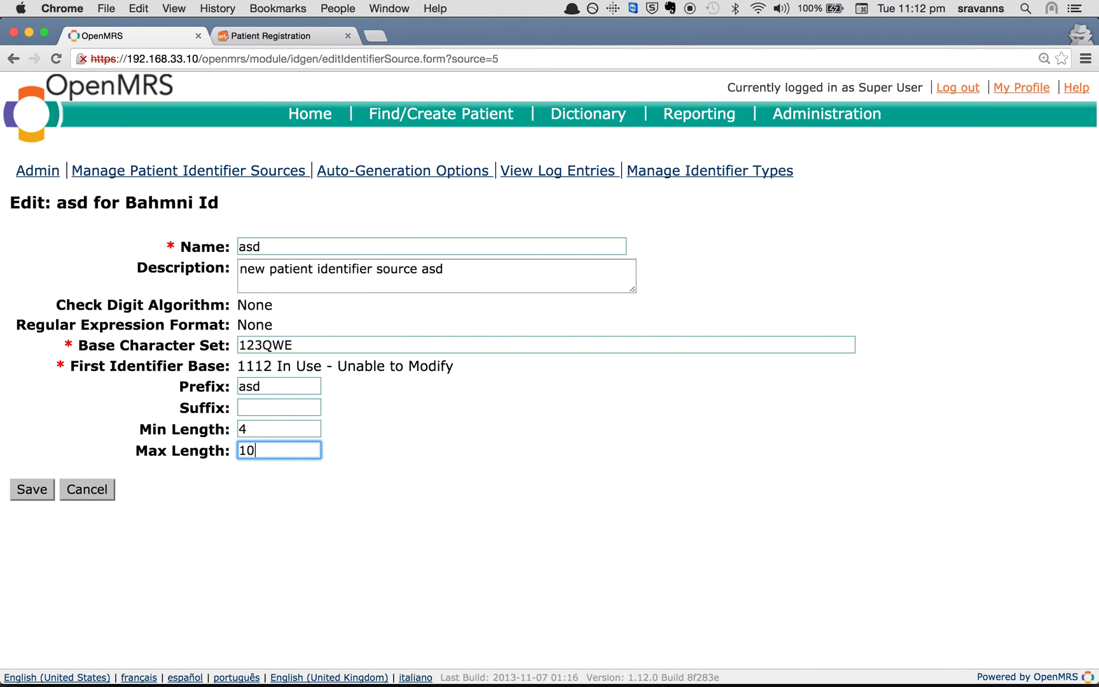
pyautogui.click(277, 495)
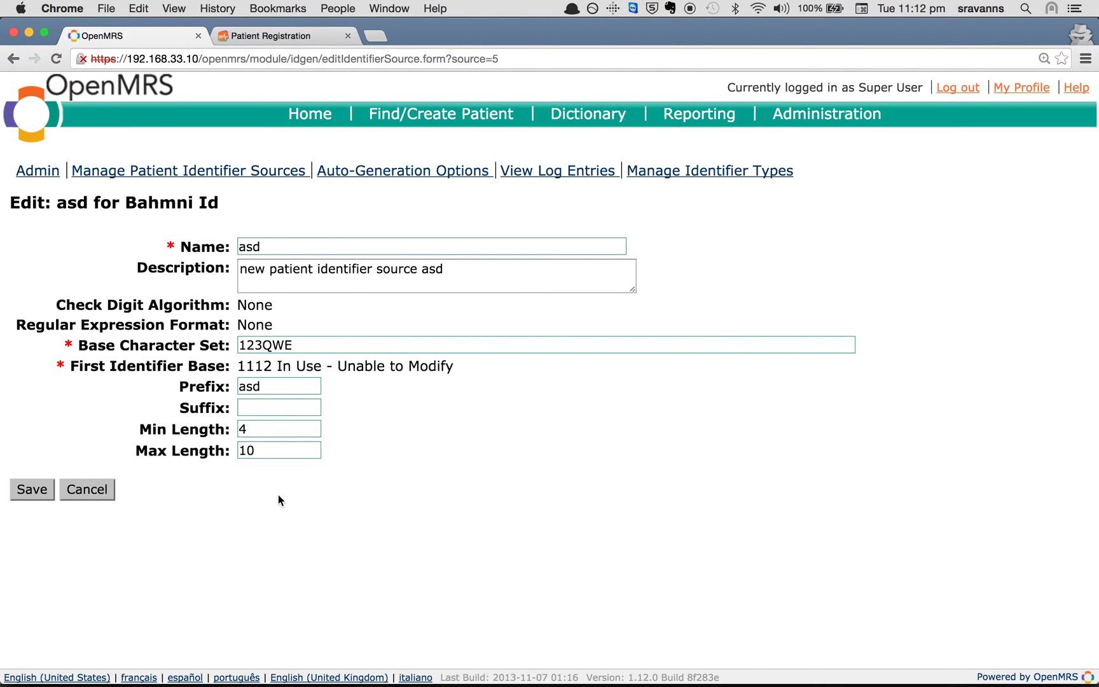
# Step: Check the edited description and Max Length of the asd identifier source, and save it
pyautogui.moveTo(139, 267); pyautogui.dragTo(229, 267)
pyautogui.doubleClick(425, 269)
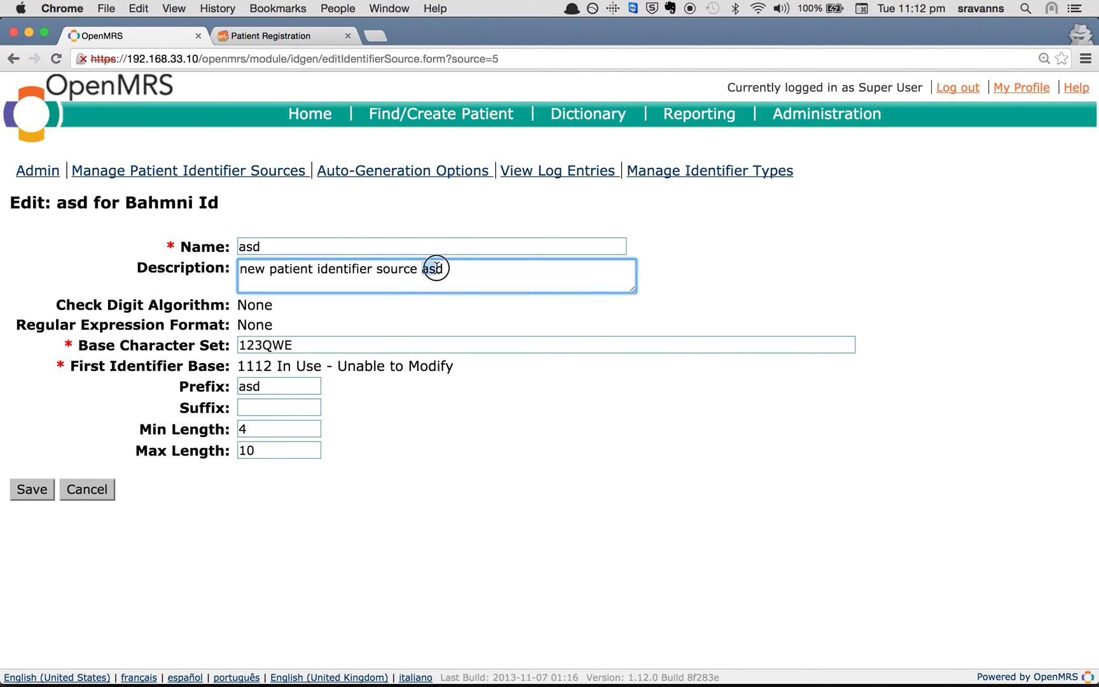
pyautogui.click(308, 527)
pyautogui.moveTo(133, 450); pyautogui.dragTo(230, 452)
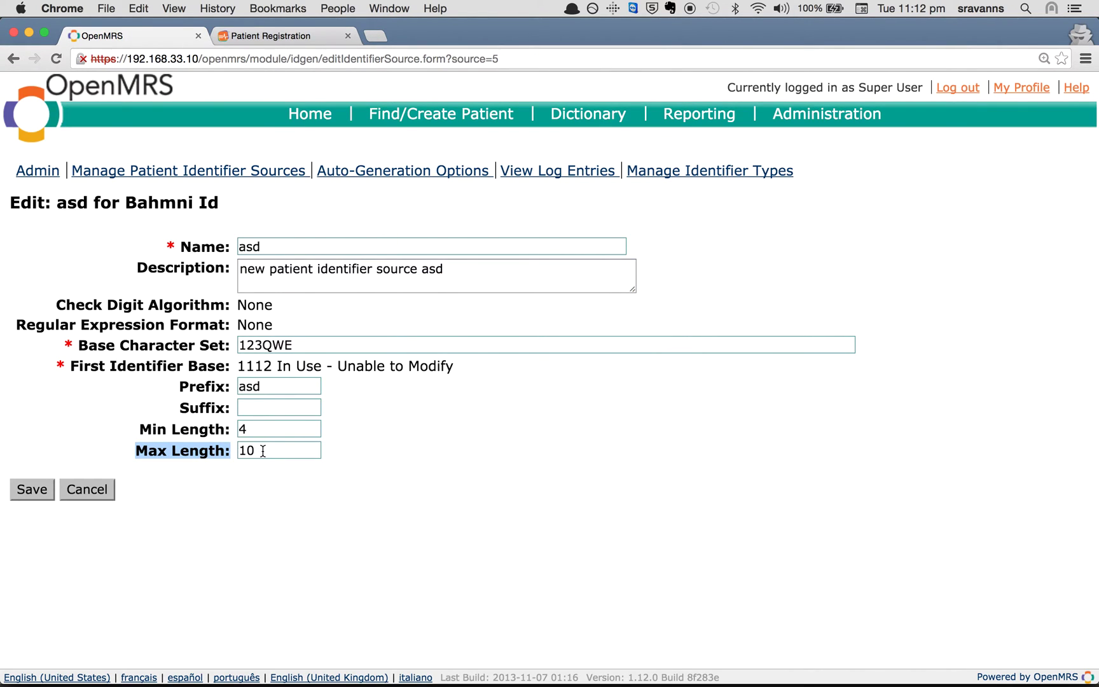
pyautogui.click(199, 489)
pyautogui.click(35, 490)
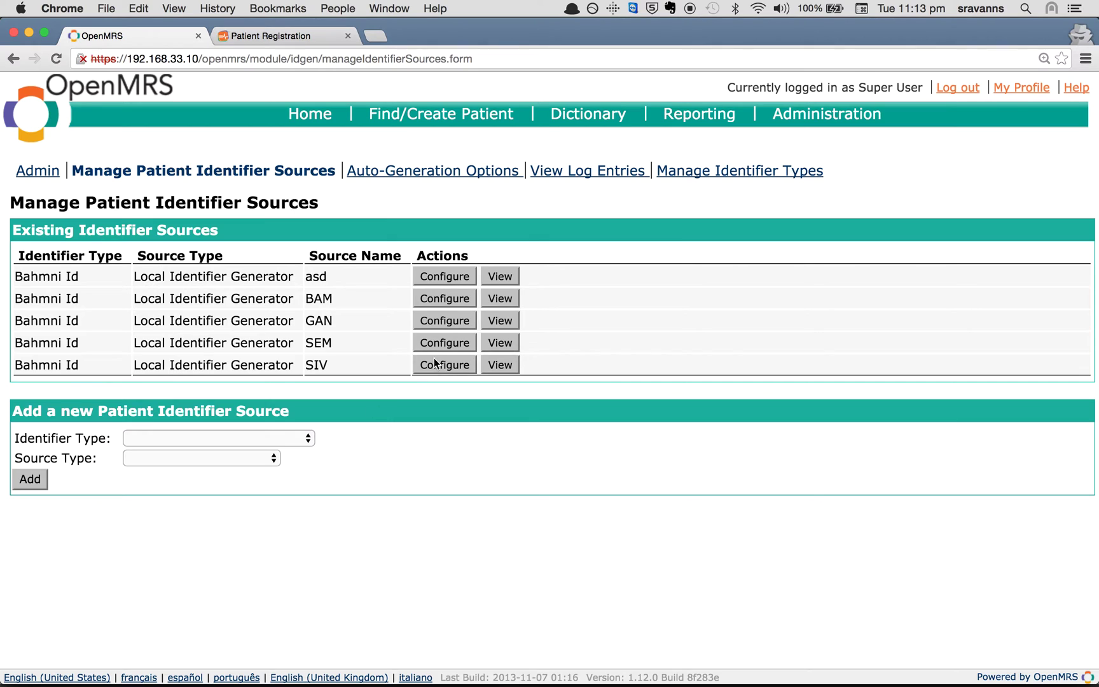
# Step: View the details of the asd identifier source, checking its description and Max Length
pyautogui.click(508, 278)
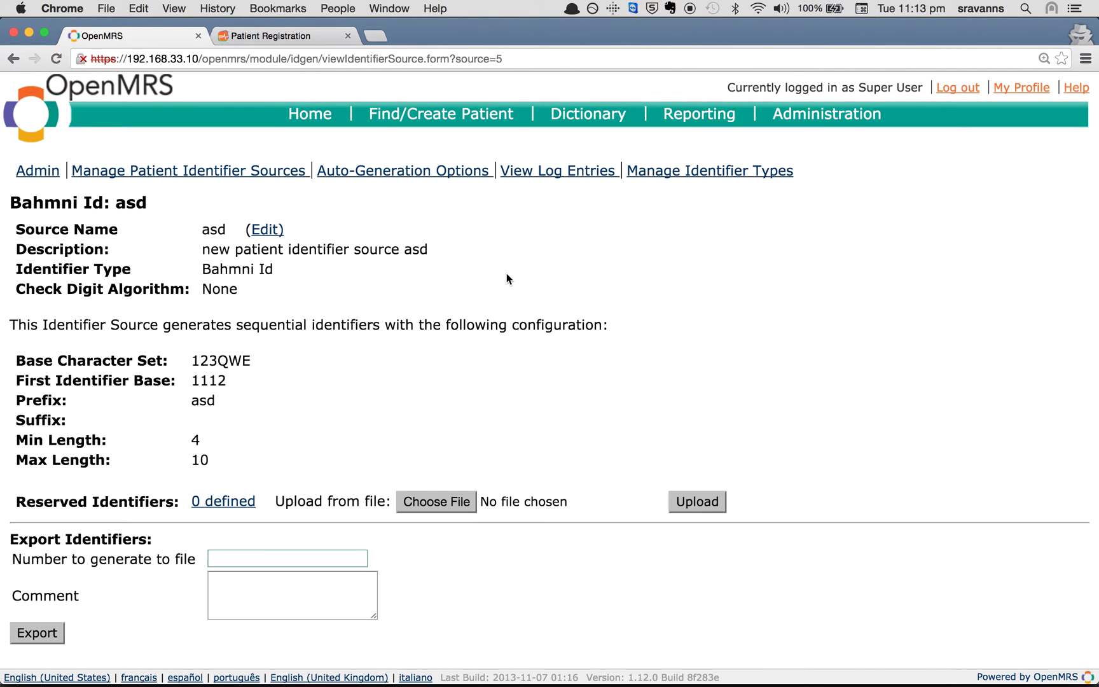
pyautogui.click(202, 248)
pyautogui.moveTo(203, 248); pyautogui.dragTo(428, 248)
pyautogui.click(454, 257)
pyautogui.click(193, 458)
pyautogui.moveTo(193, 459); pyautogui.dragTo(216, 458)
# Step: From the identifier sources list, add a new source with identifier type Bahmni Id and source type Local Identifier Generator
pyautogui.click(283, 173)
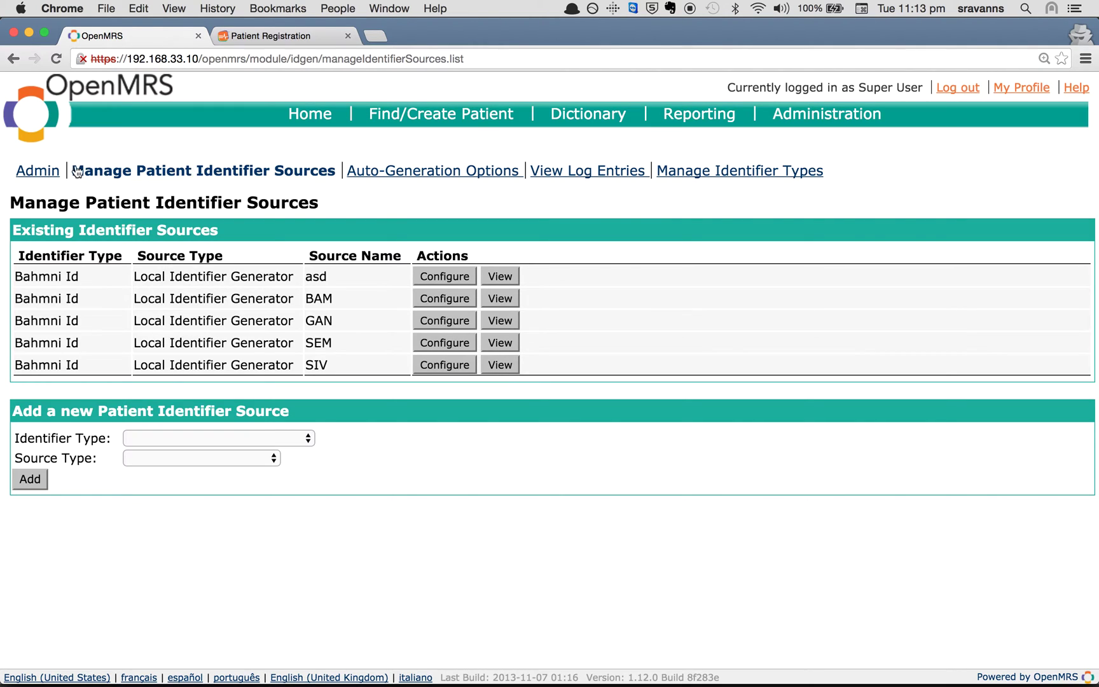
pyautogui.moveTo(71, 170); pyautogui.dragTo(219, 171)
pyautogui.moveTo(307, 407); pyautogui.dragTo(49, 402)
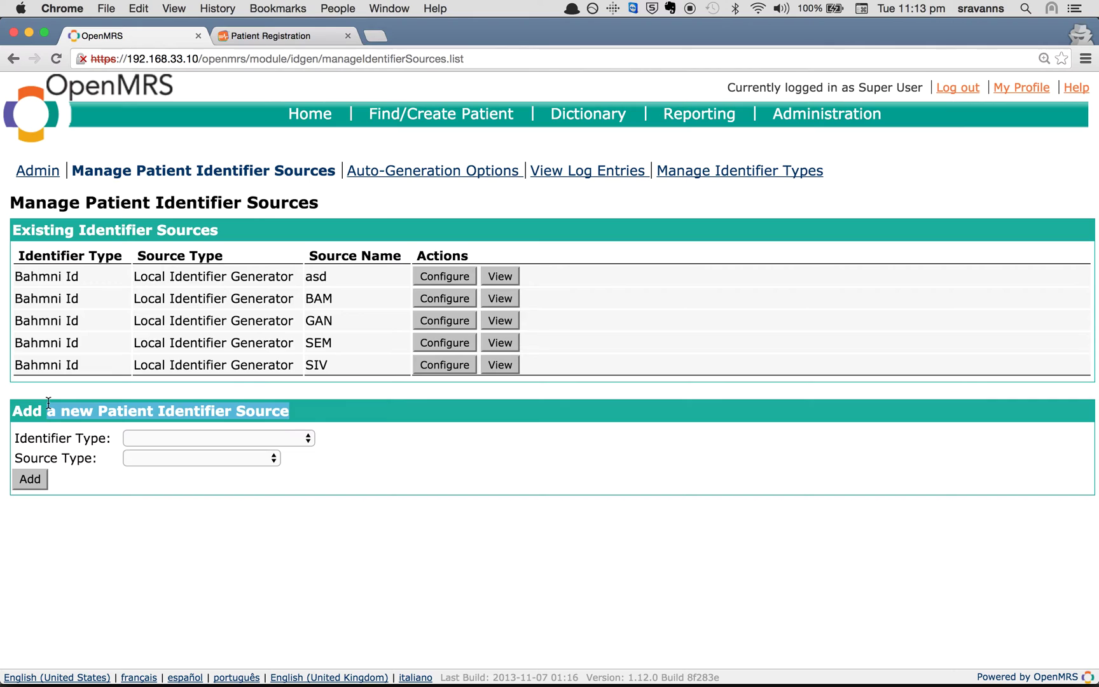
pyautogui.click(156, 437)
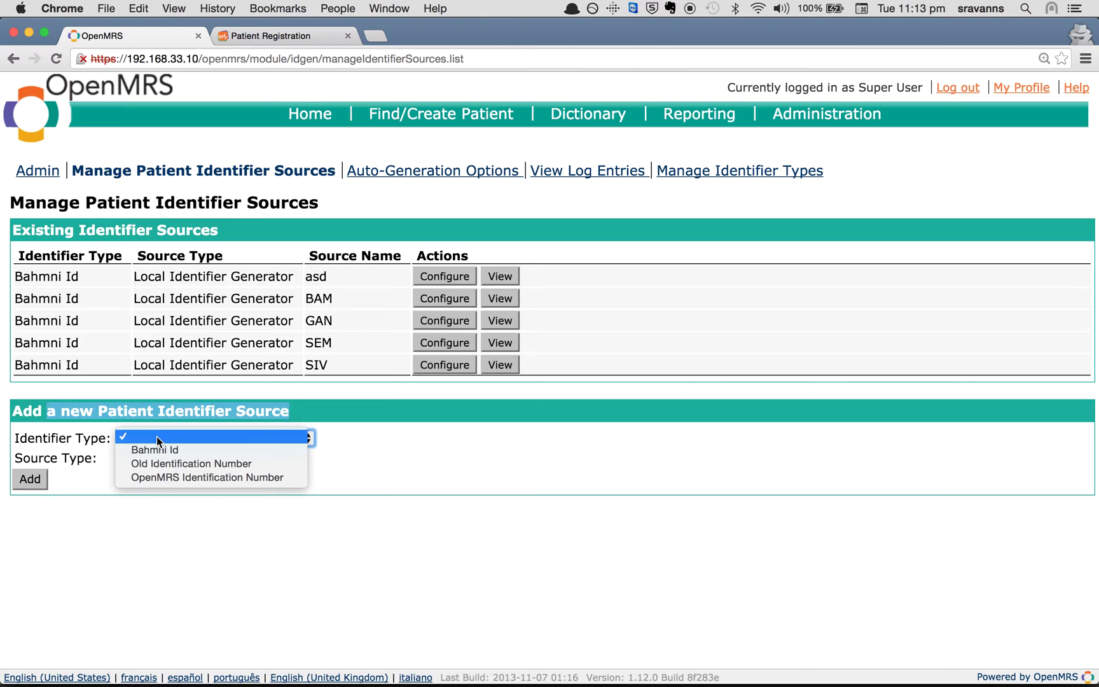
pyautogui.click(156, 449)
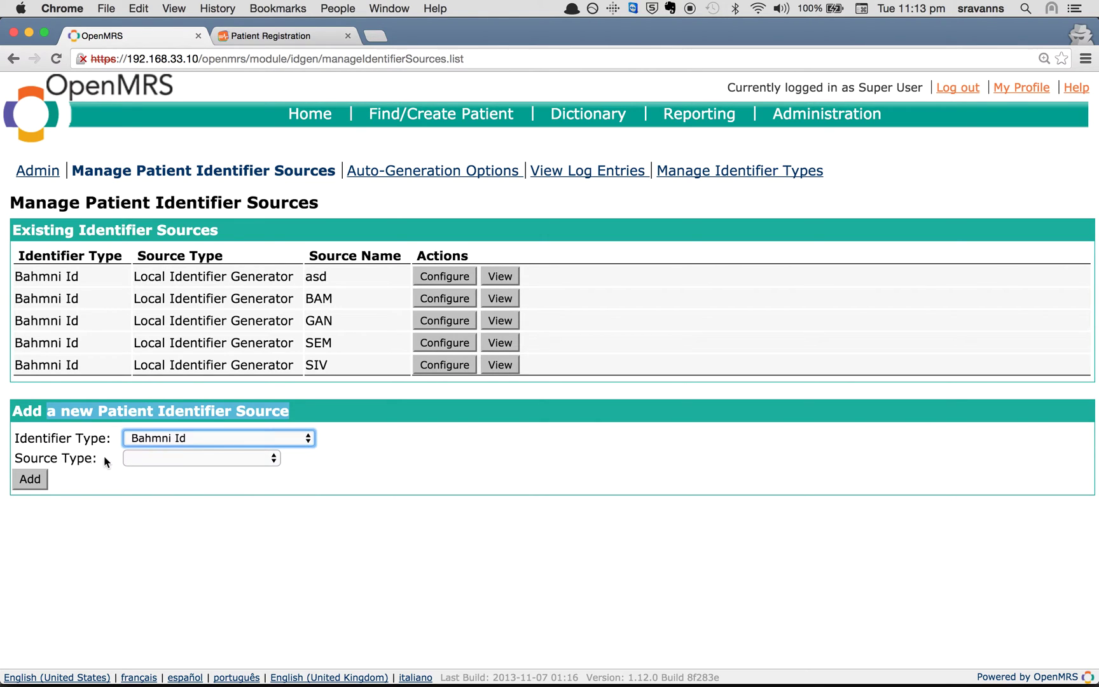
pyautogui.click(142, 460)
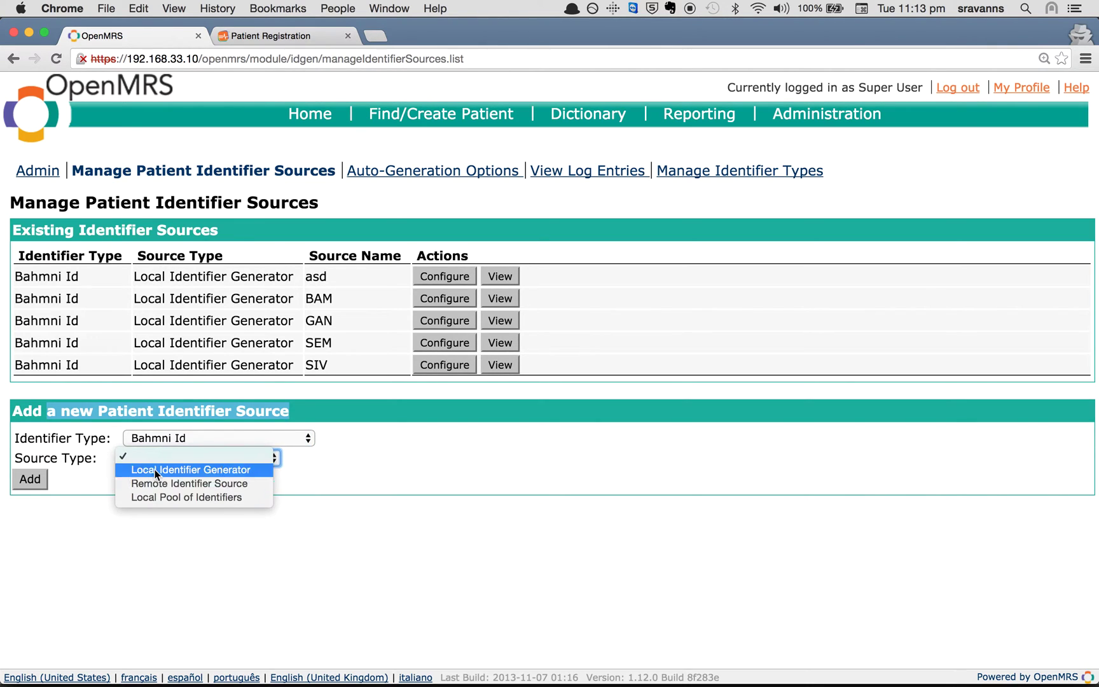
pyautogui.click(155, 471)
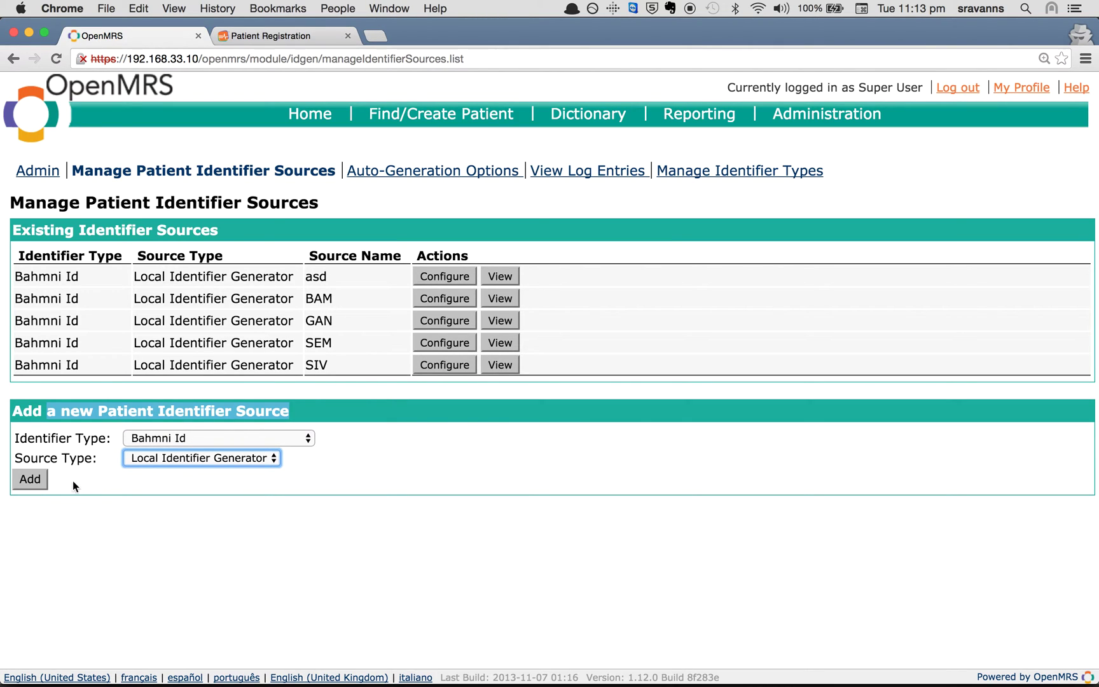
pyautogui.click(32, 478)
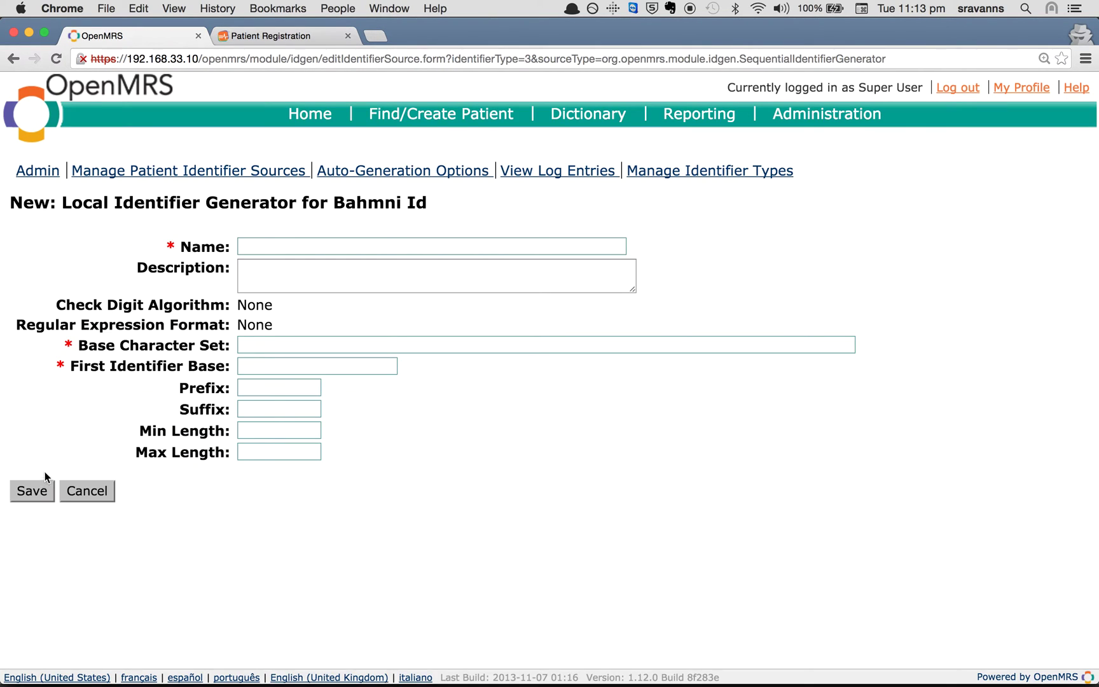
# Step: Name the new identifier source SRA and set its Base Character Set to 123QWE
pyautogui.click(338, 242)
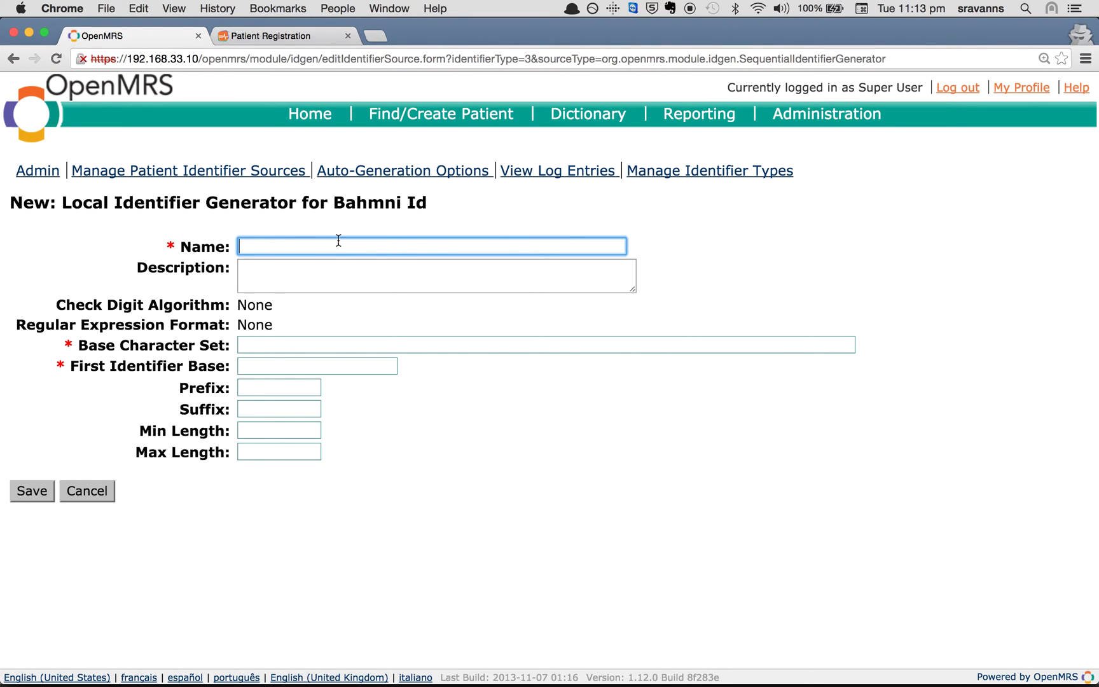
pyautogui.write('SRA')
pyautogui.click(325, 276)
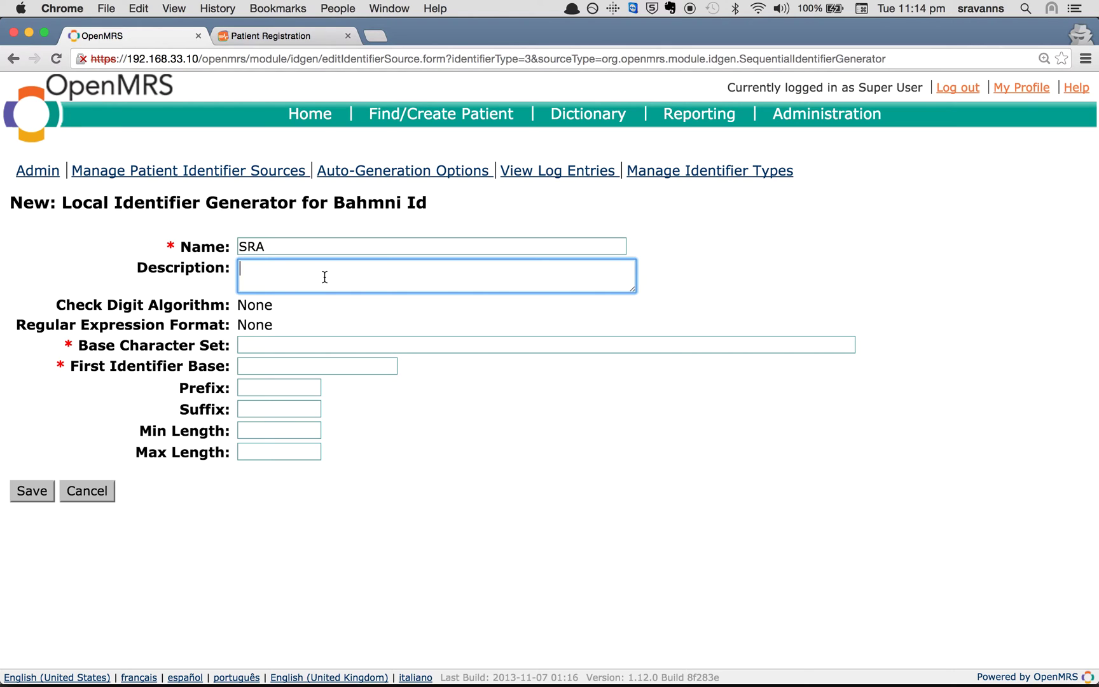
pyautogui.click(311, 341)
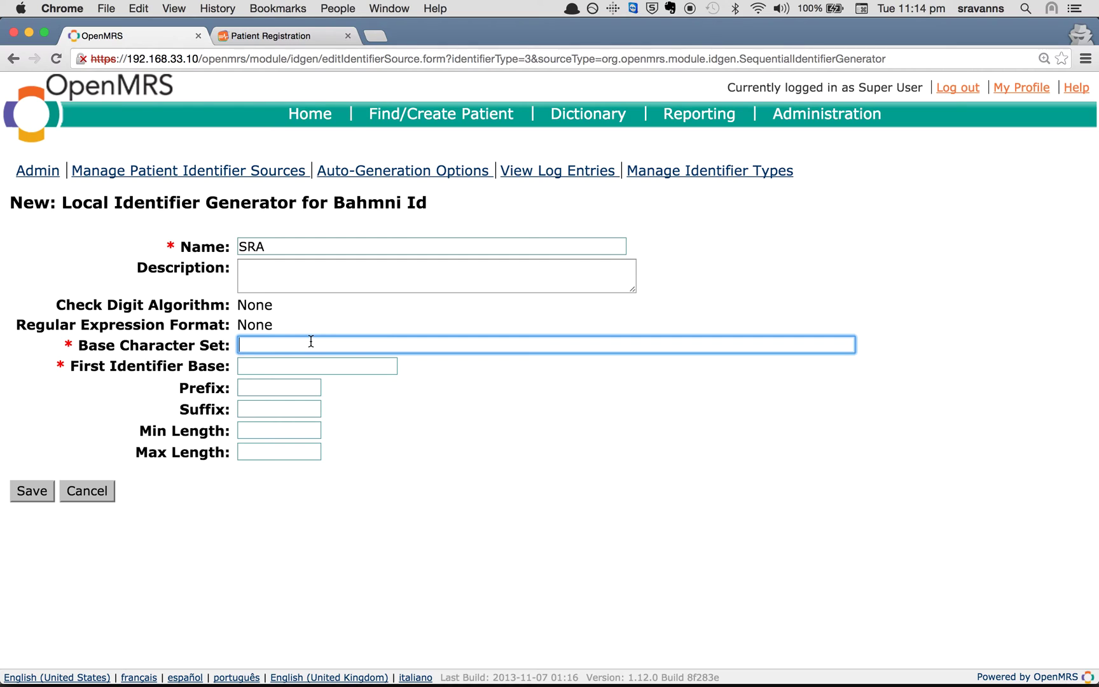
pyautogui.write('QWE')
pyautogui.write('123')
# Step: Set the new source's First Identifier Base to 113 and its Prefix to SRA
pyautogui.click(327, 365)
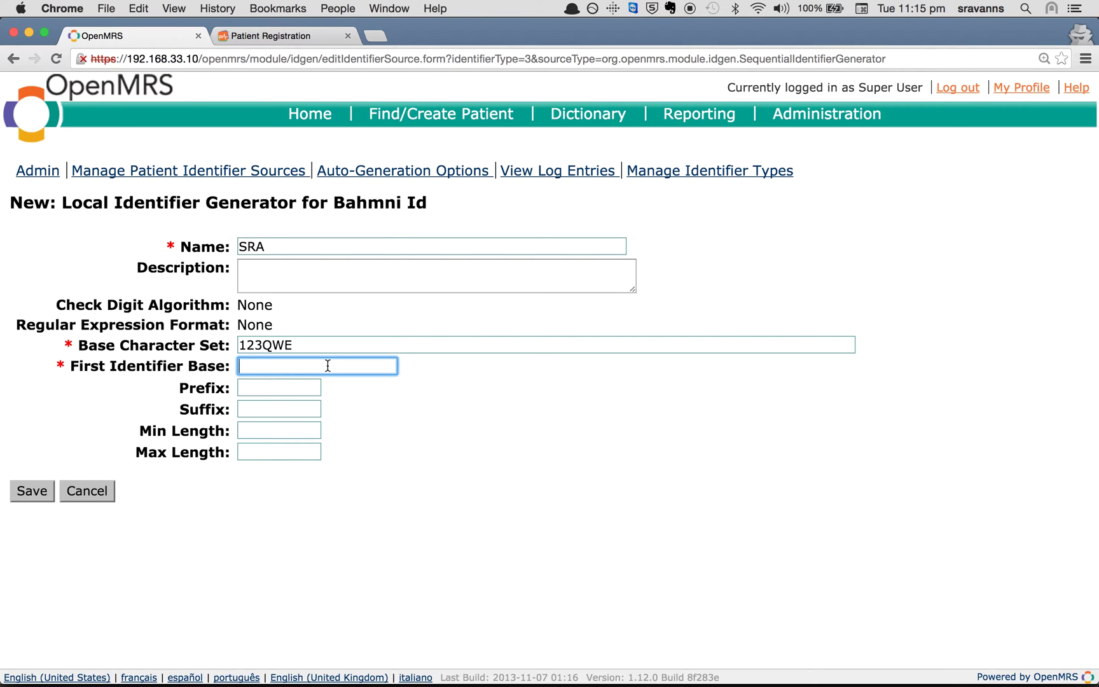
pyautogui.write('113')
pyautogui.click(298, 387)
pyautogui.write('SRA')
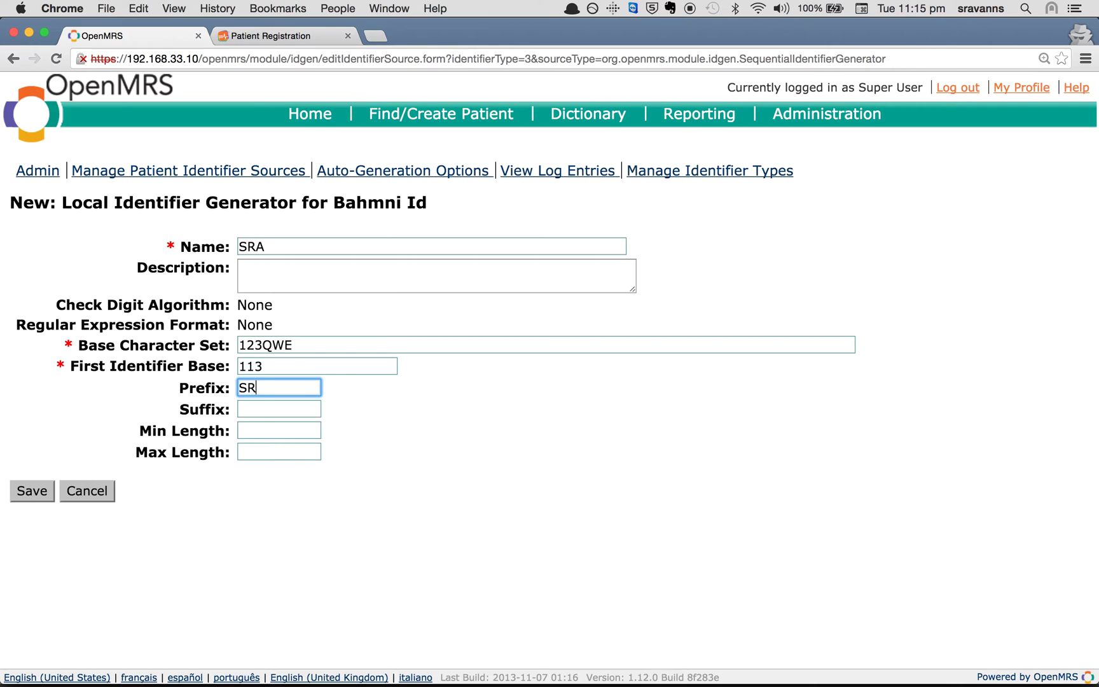
# Step: Set the new source's Suffix to THI, Min Length to 3 and Max Length to 5, and try to save it
pyautogui.click(294, 407)
pyautogui.write('THI')
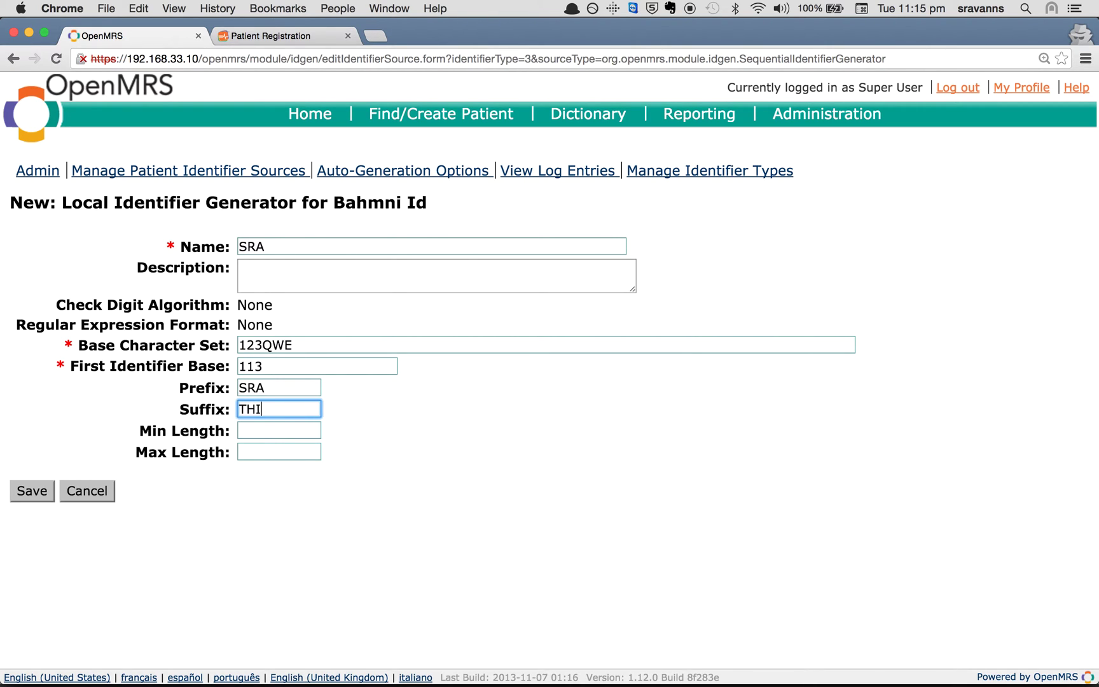
pyautogui.click(293, 433)
pyautogui.write('3')
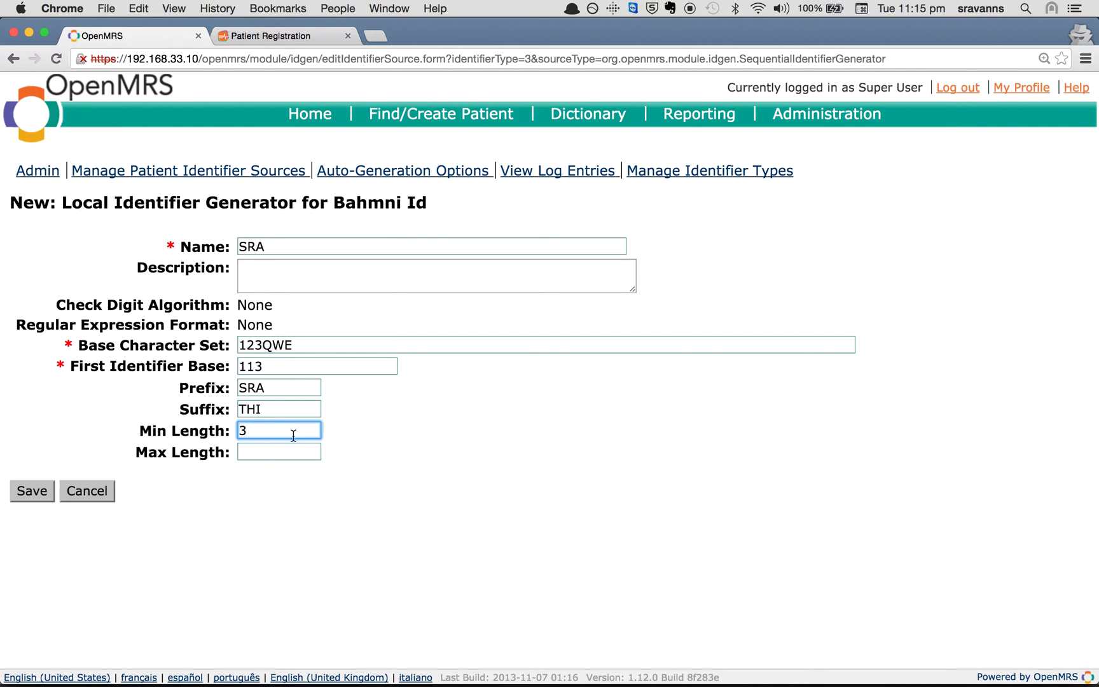
pyautogui.click(278, 453)
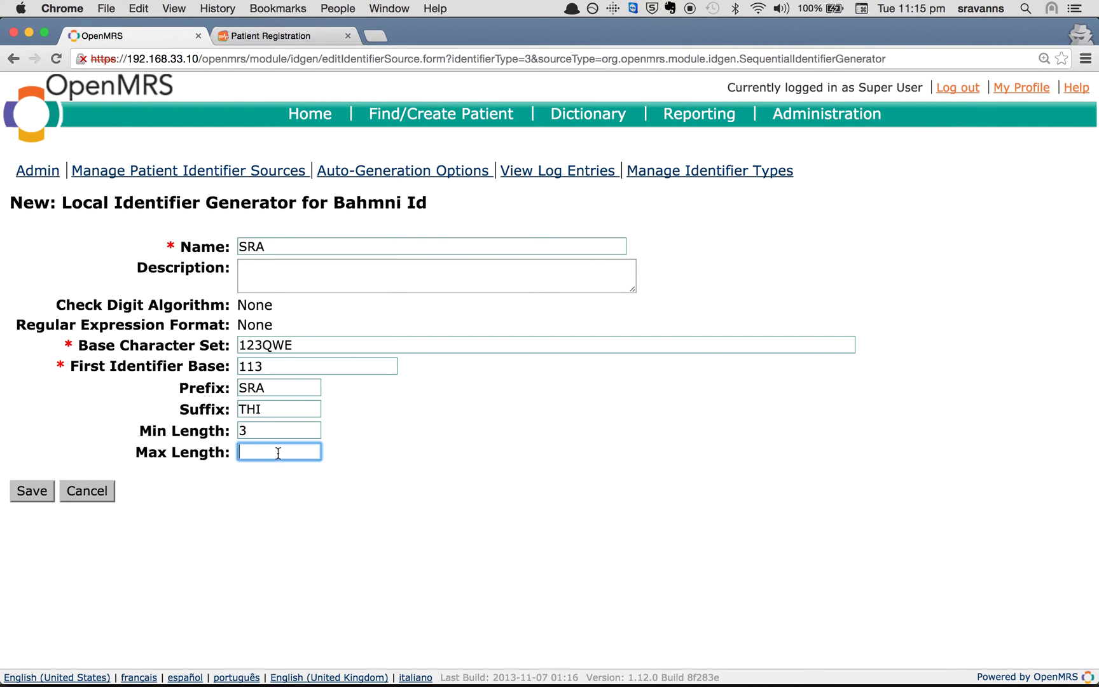
pyautogui.write('5')
pyautogui.click(31, 491)
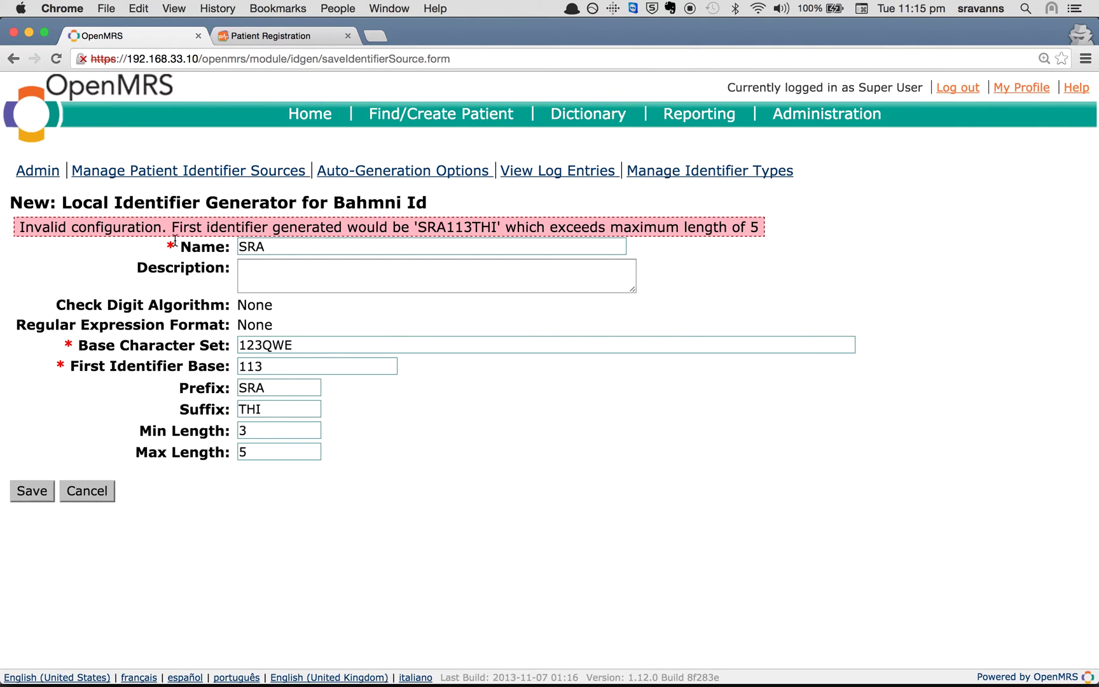
# Step: Examine the validation message, comparing the first generated identifier with the Max Length entered for the source
pyautogui.moveTo(18, 228); pyautogui.dragTo(180, 227)
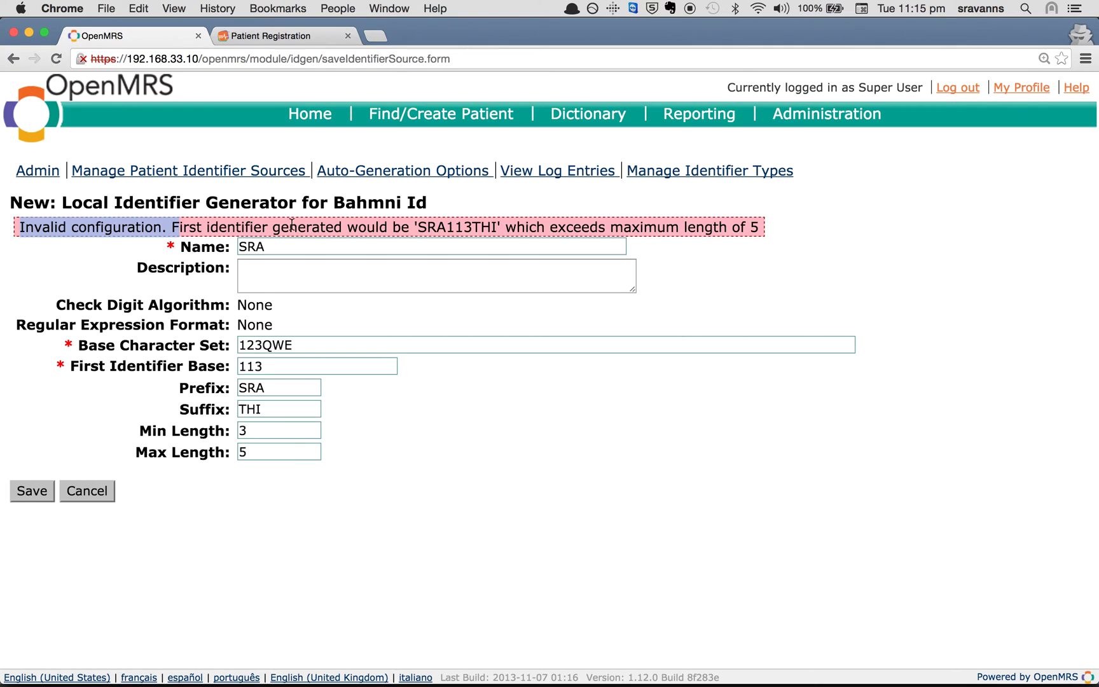
pyautogui.moveTo(272, 228); pyautogui.dragTo(499, 227)
pyautogui.click(420, 227)
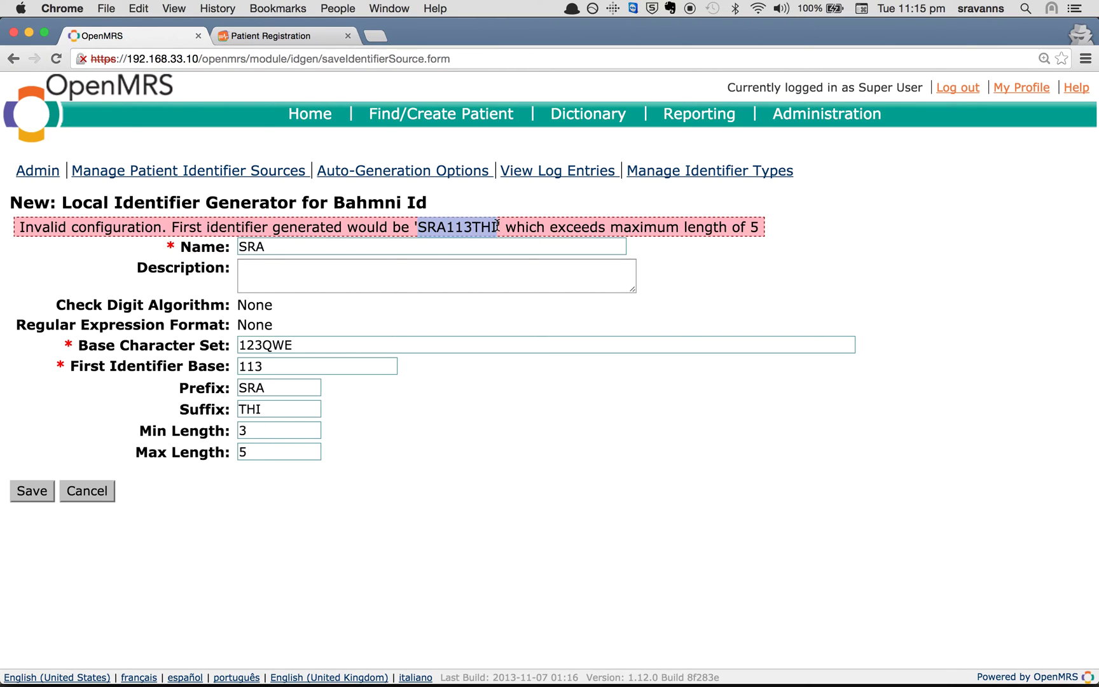
pyautogui.moveTo(302, 453); pyautogui.dragTo(236, 444)
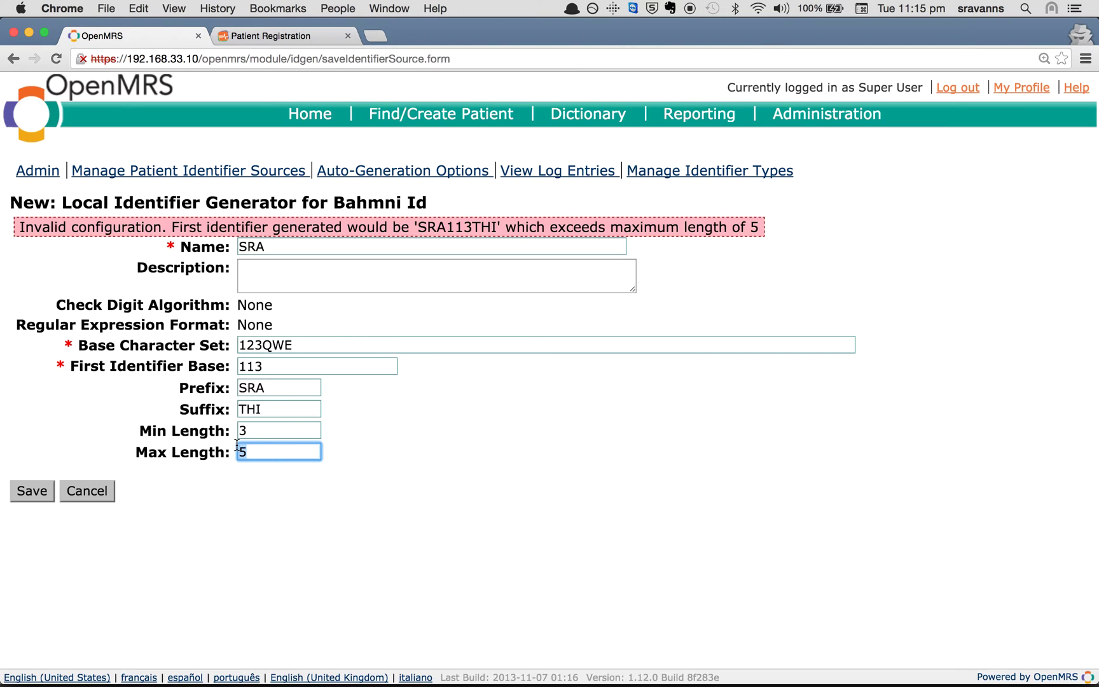
pyautogui.moveTo(417, 227); pyautogui.dragTo(496, 220)
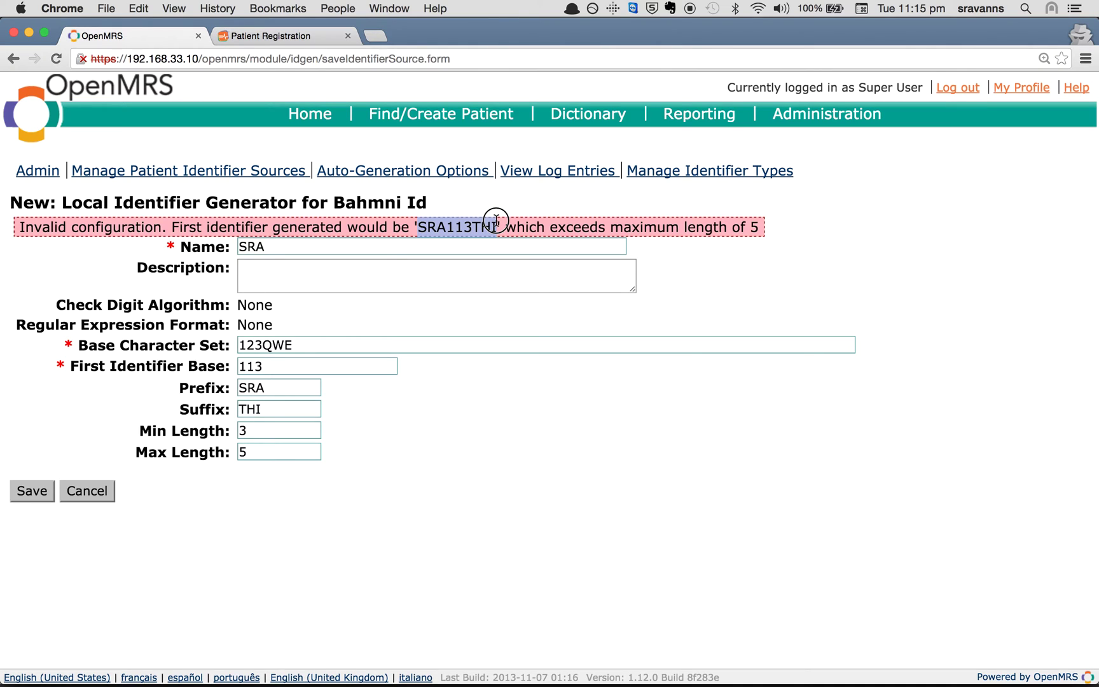
pyautogui.moveTo(496, 221); pyautogui.dragTo(496, 220)
# Step: Set the SRA source's Max Length to 10, save it and check its entry among the existing identifier sources
pyautogui.click(255, 449)
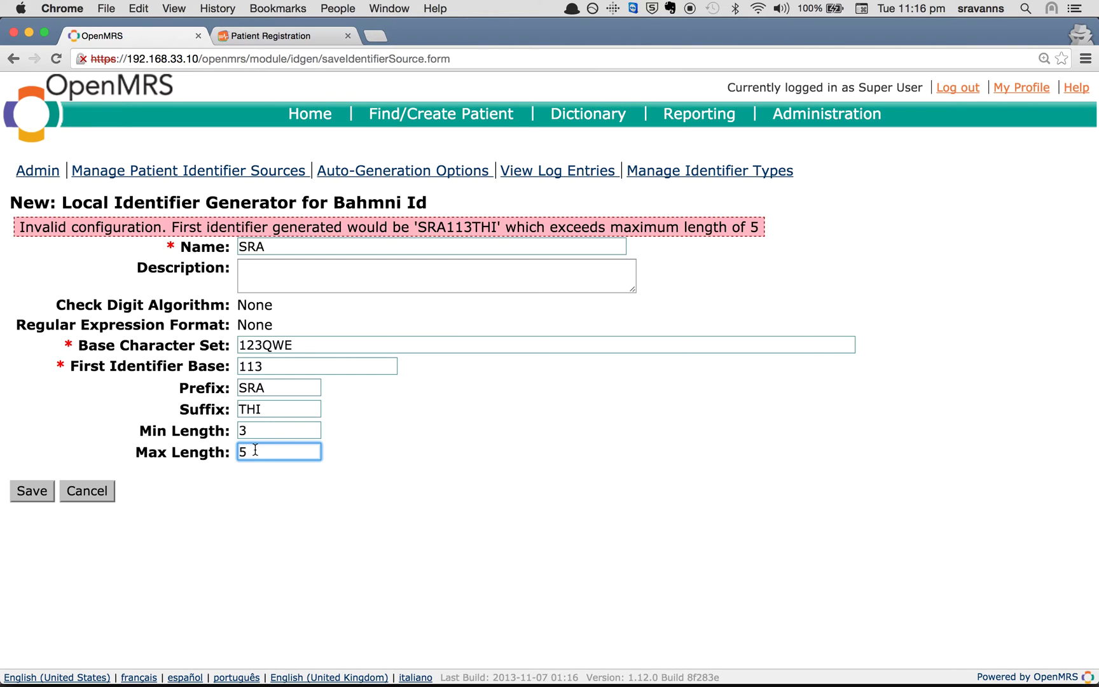
pyautogui.press('BackSpace')
pyautogui.write('10')
pyautogui.click(33, 498)
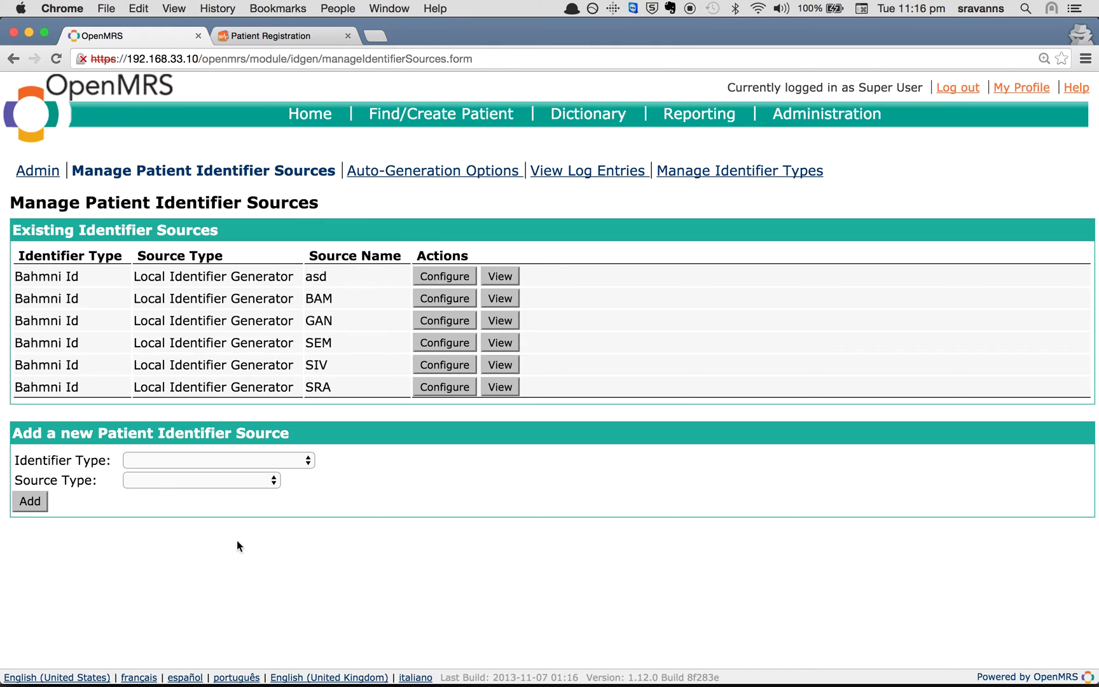
pyautogui.moveTo(15, 381); pyautogui.dragTo(359, 398)
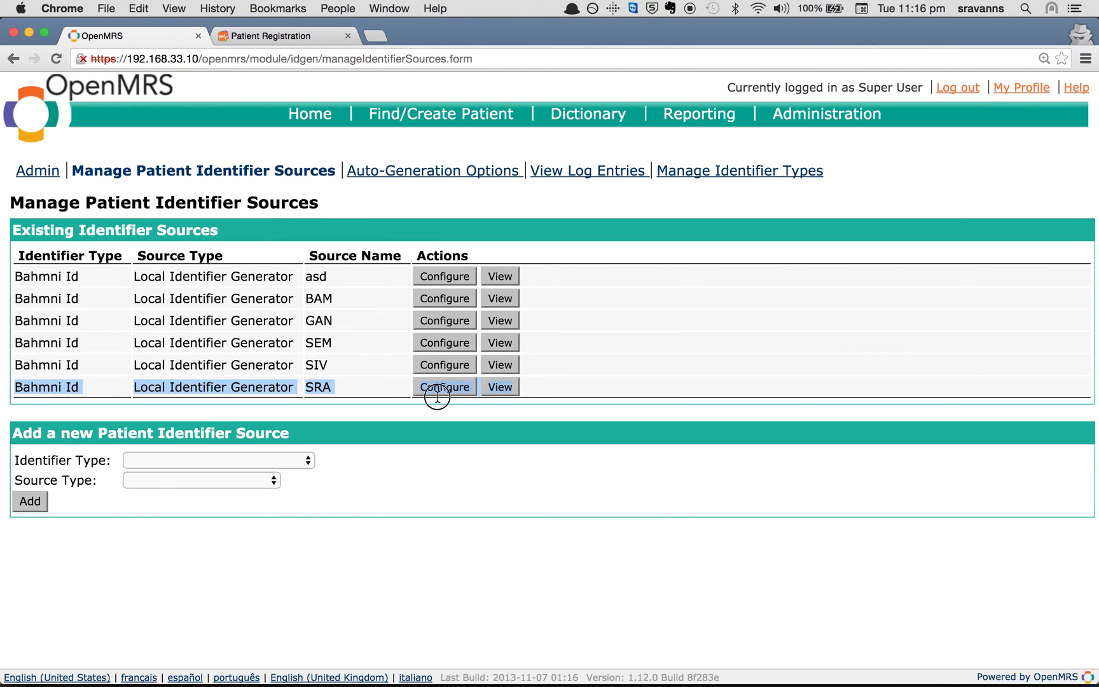
pyautogui.click(347, 396)
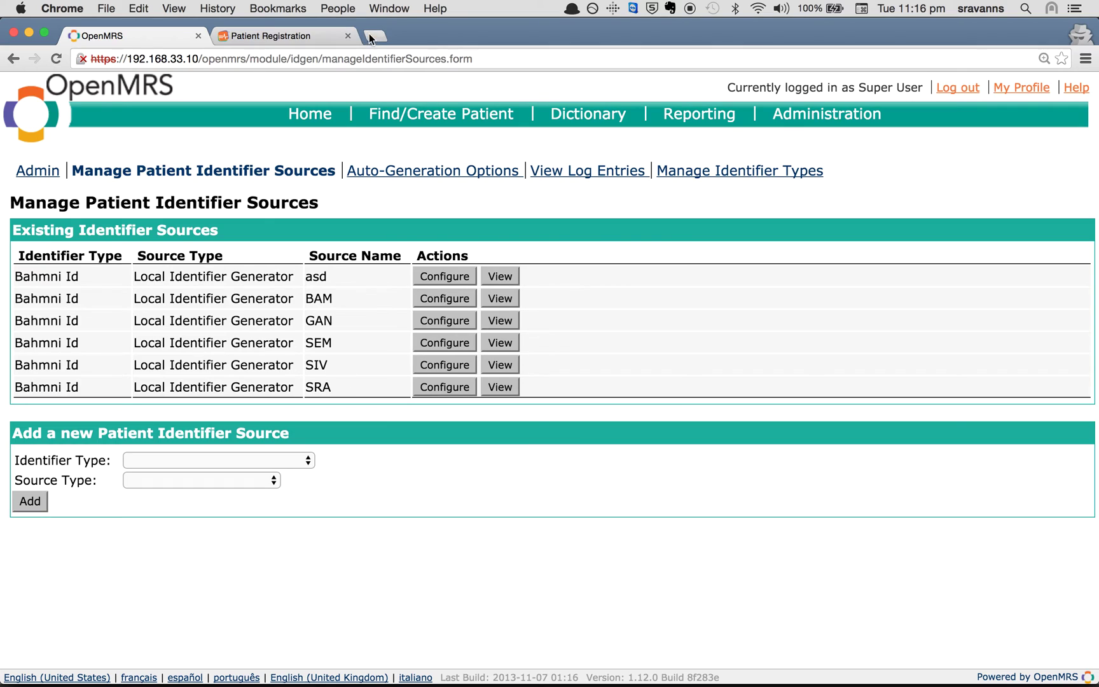
# Step: Switch to Bahmni Patient Registration, reload the new patient form and choose SRA as the Patient Identifier
pyautogui.click(303, 36)
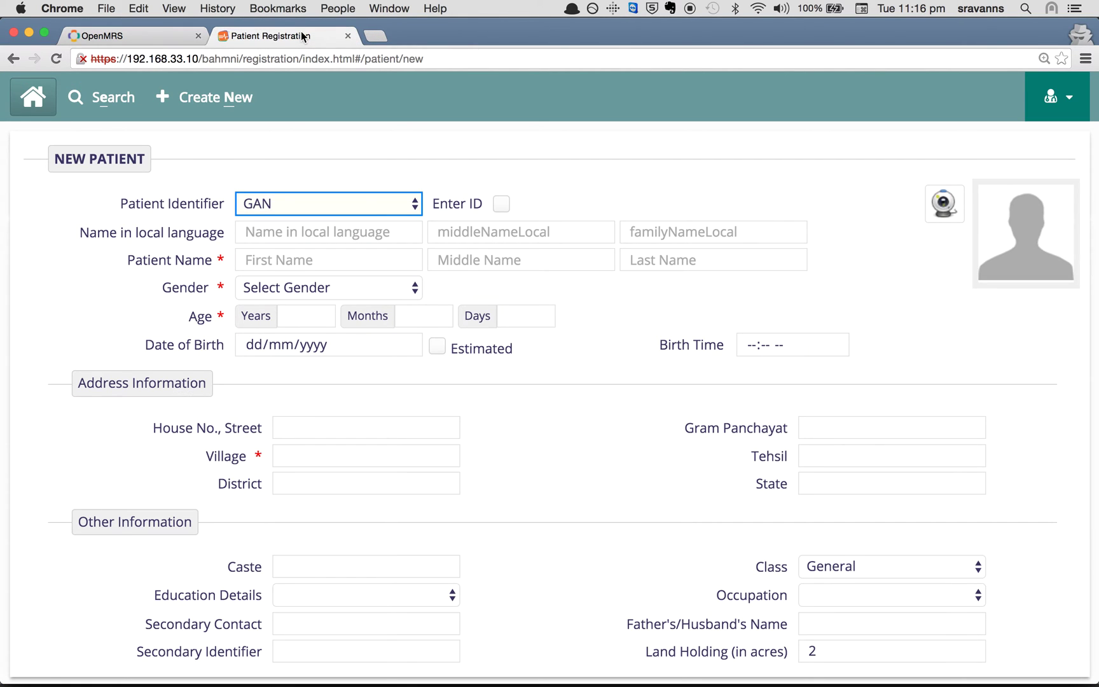
pyautogui.press('super+r')
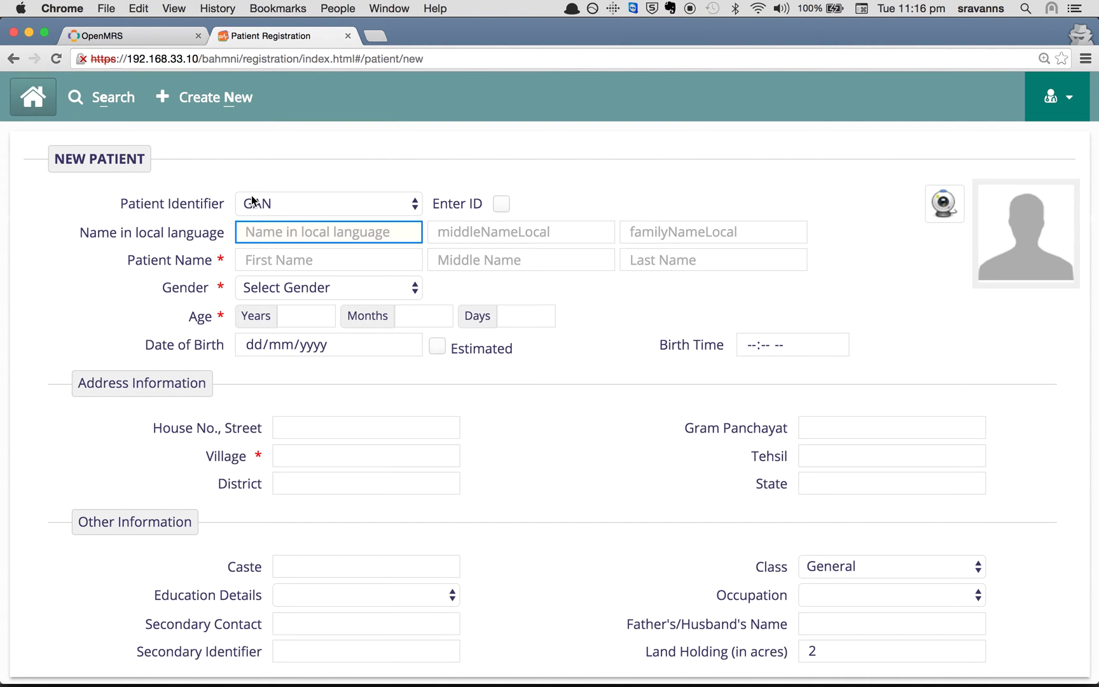
pyautogui.click(252, 200)
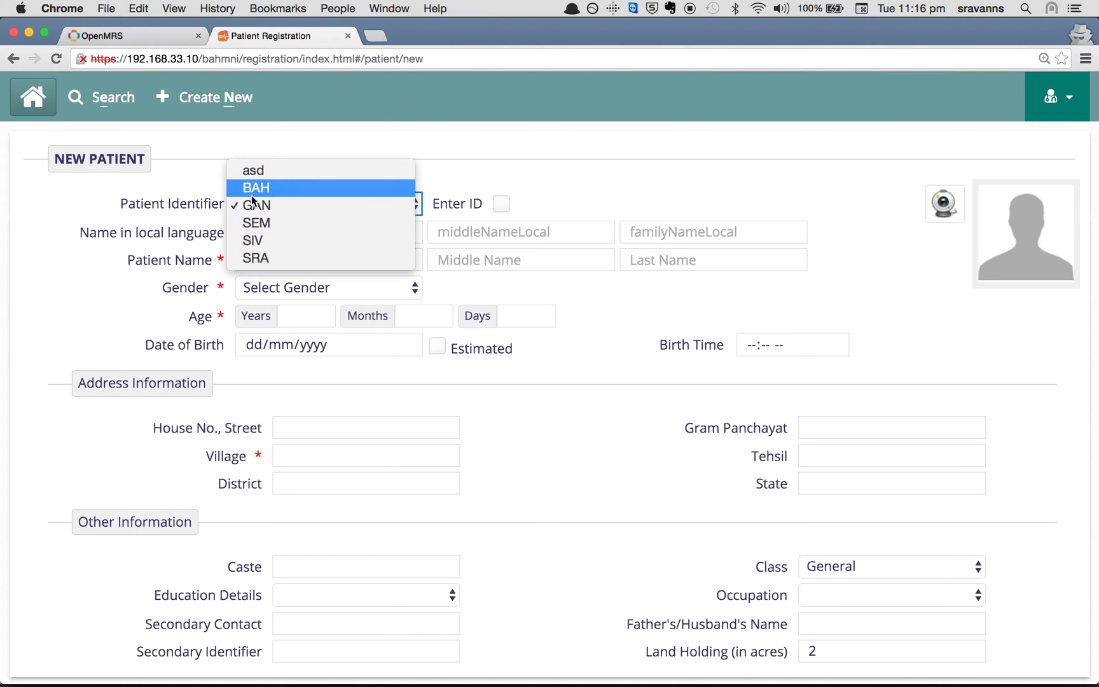
pyautogui.click(241, 260)
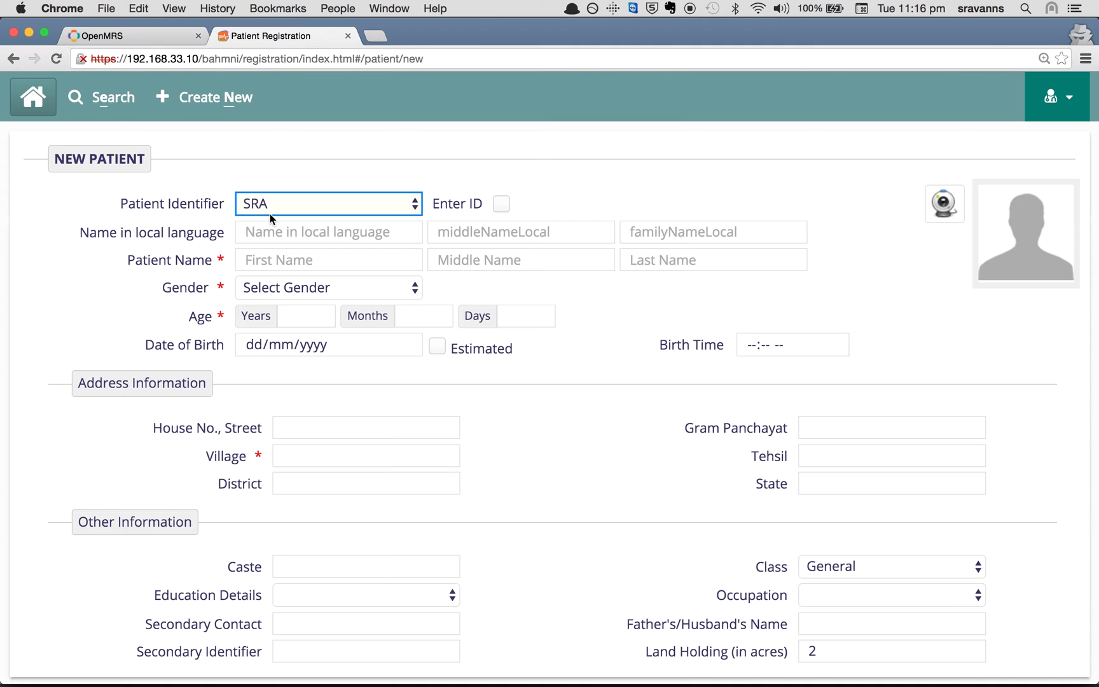
# Step: Enter the new patient's first and last name
pyautogui.click(265, 261)
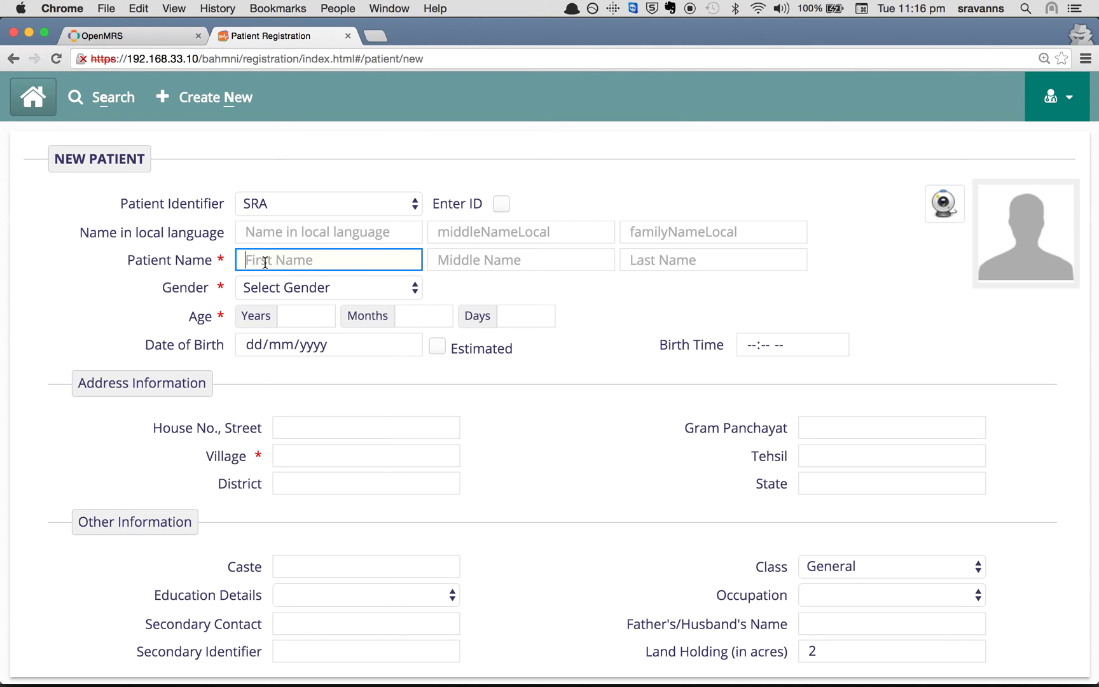
pyautogui.write('Patient')
pyautogui.click(644, 259)
pyautogui.write('SRA')
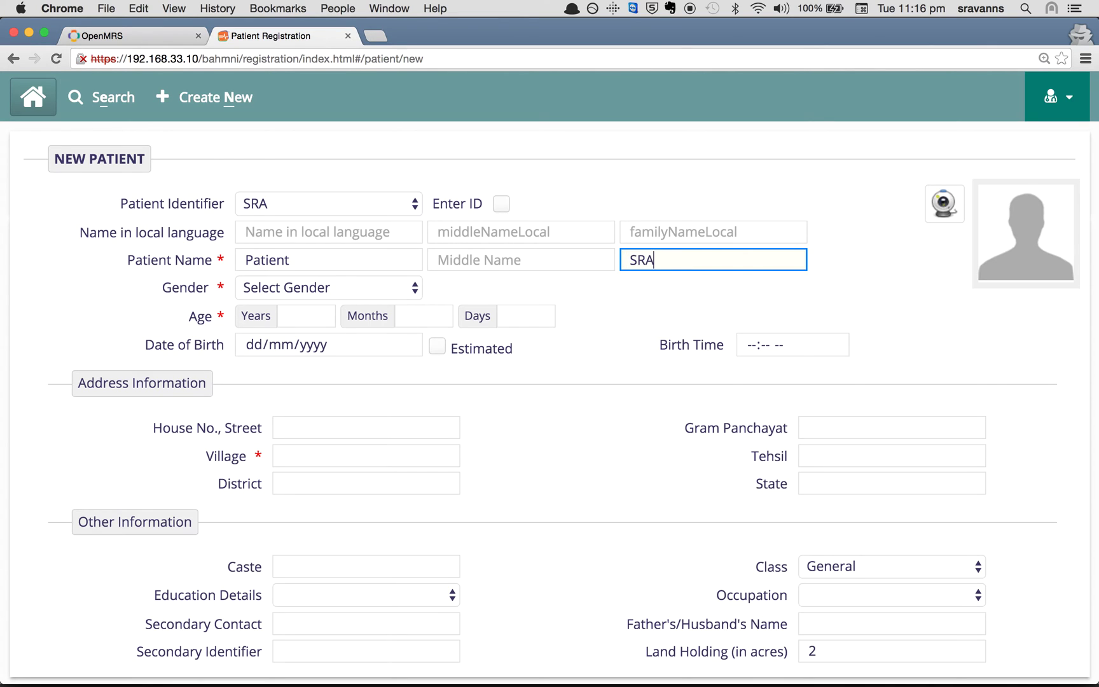
pyautogui.write('-')
pyautogui.press('BackSpace')
pyautogui.press('BackSpace')
pyautogui.write('aOne')
pyautogui.click(650, 260)
pyautogui.press('BackSpace')
pyautogui.write('A')
# Step: Set the patient's gender to Female and the age to 12 years
pyautogui.click(398, 284)
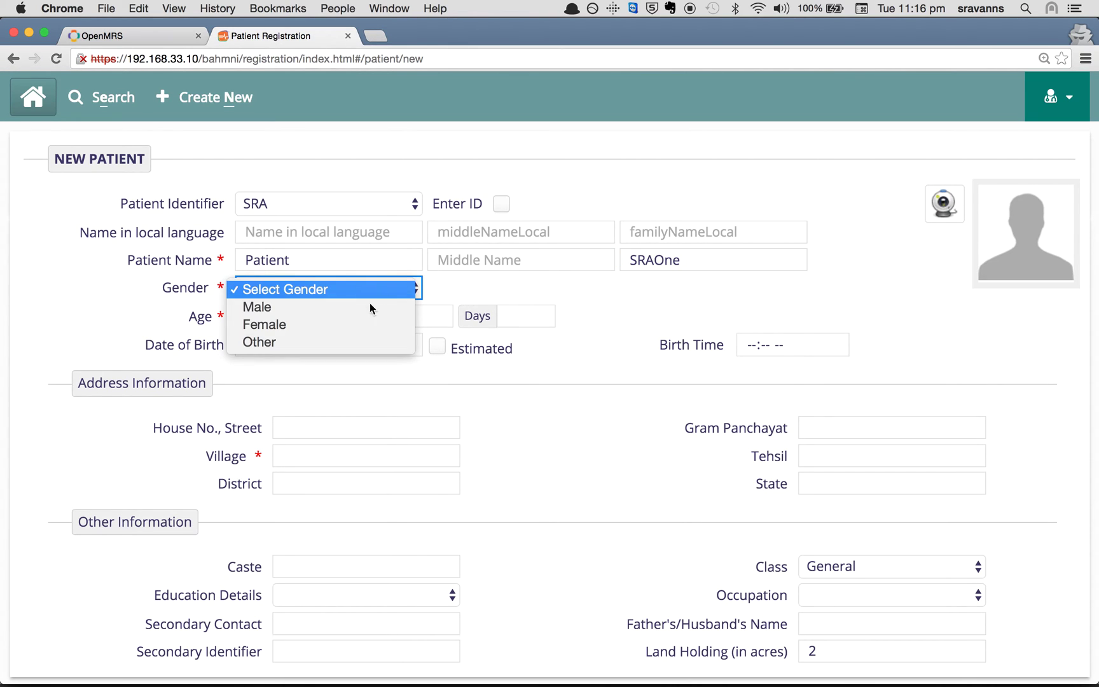
pyautogui.click(369, 325)
pyautogui.click(302, 314)
pyautogui.write('12')
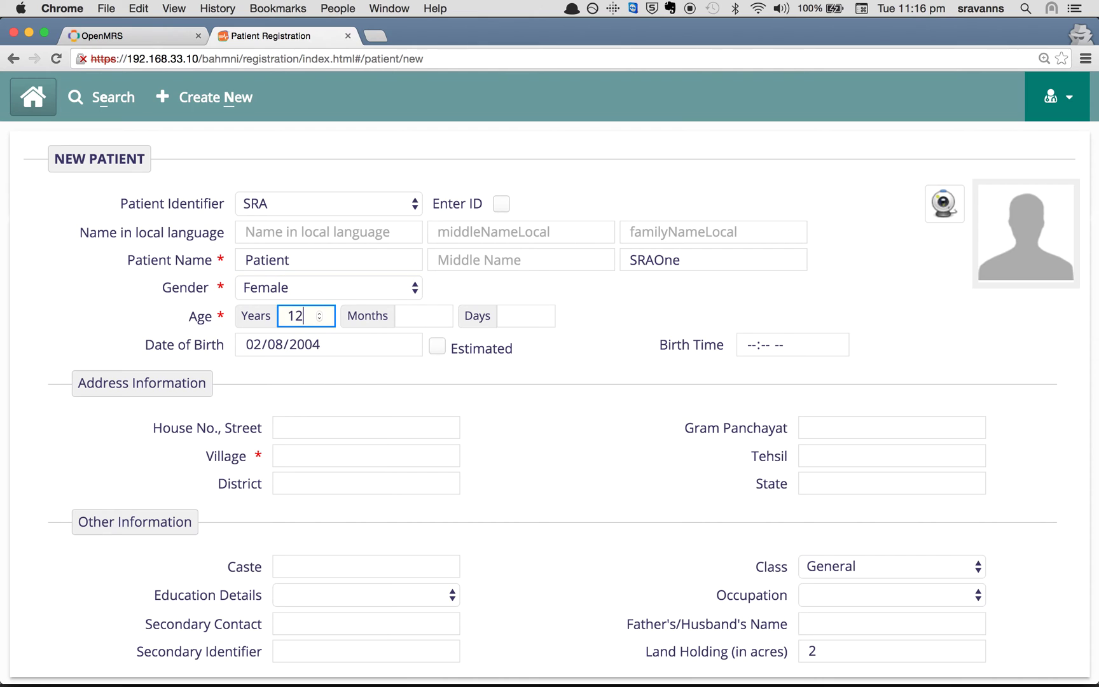
# Step: Choose SODHIMARATHI as the patient's village and save the registration
pyautogui.click(302, 452)
pyautogui.write('SODHIMARATHI')
pyautogui.press('Return')
pyautogui.scroll(-5, 576, 532)
pyautogui.hotkey('ctrl', 'alt', 's')
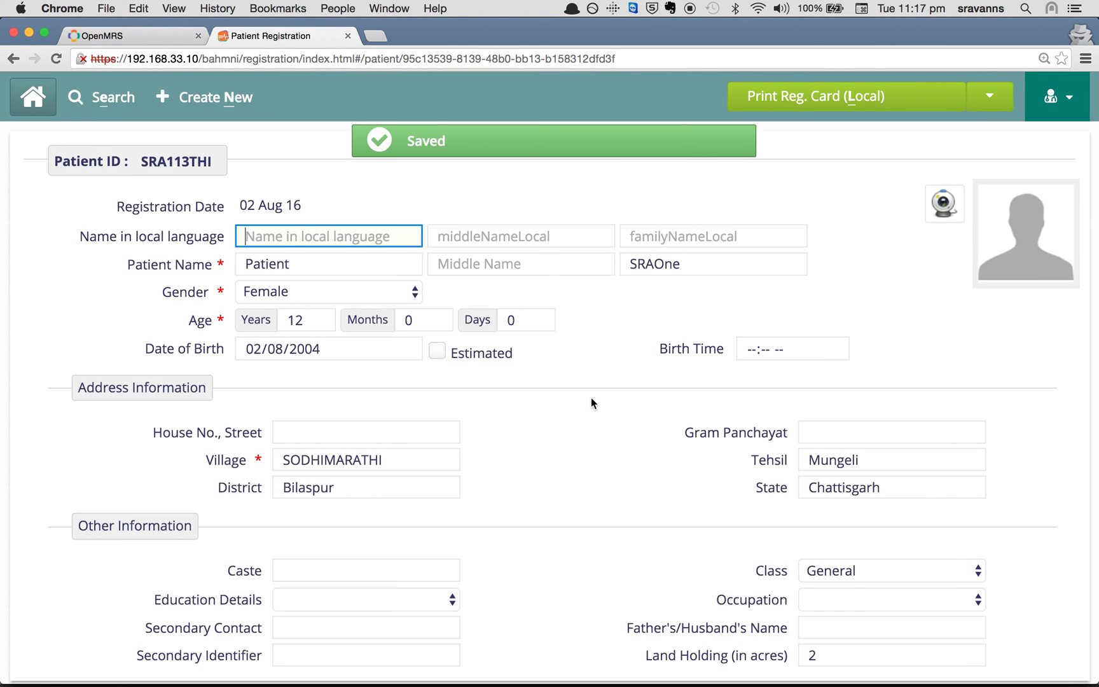
# Step: Compare the saved patient's ID with the First Identifier Base in the SRA source's configuration in OpenMRS, returning to Patient Registration
pyautogui.click(141, 164)
pyautogui.moveTo(141, 164); pyautogui.dragTo(169, 161)
pyautogui.click(248, 164)
pyautogui.click(150, 35)
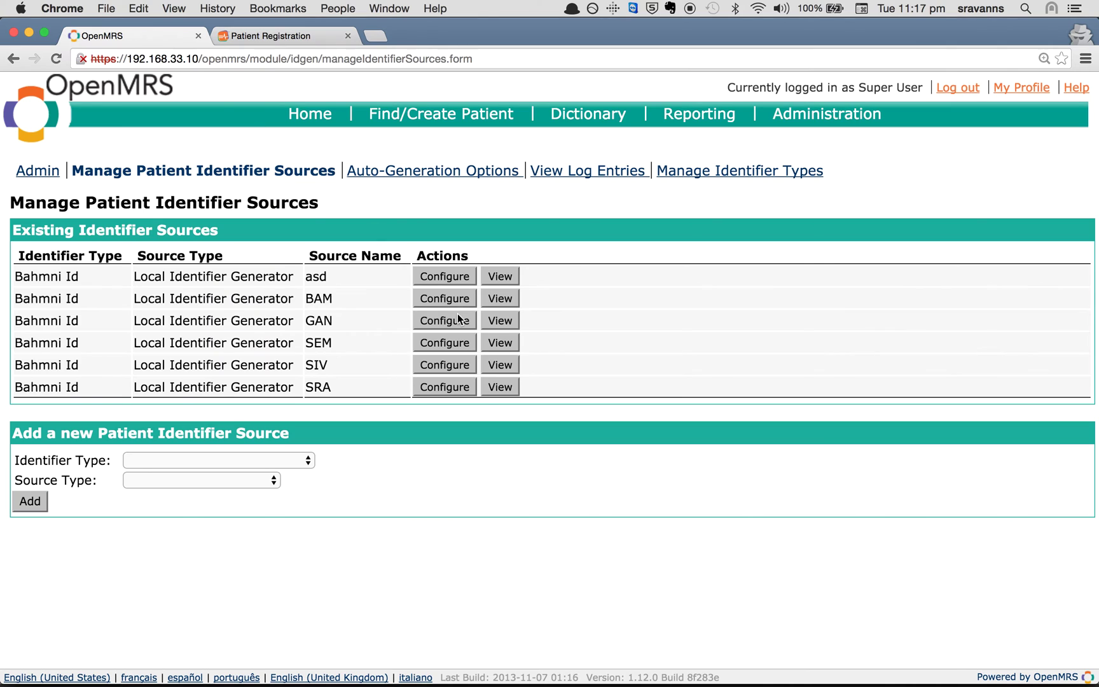
pyautogui.click(437, 388)
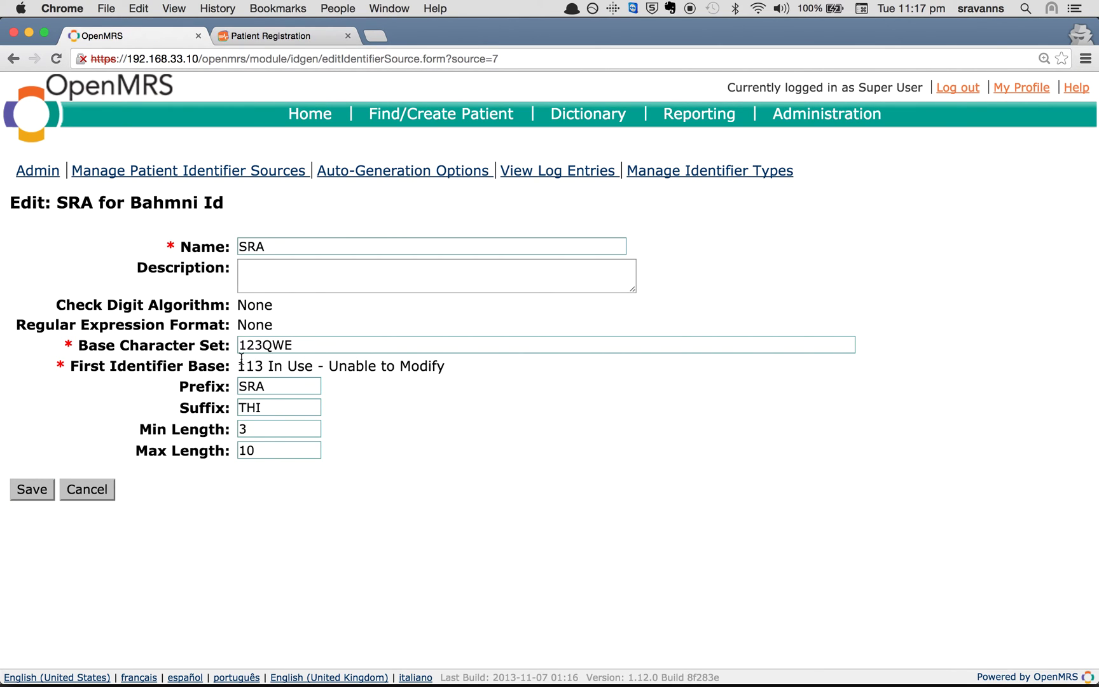
pyautogui.moveTo(239, 366); pyautogui.dragTo(269, 367)
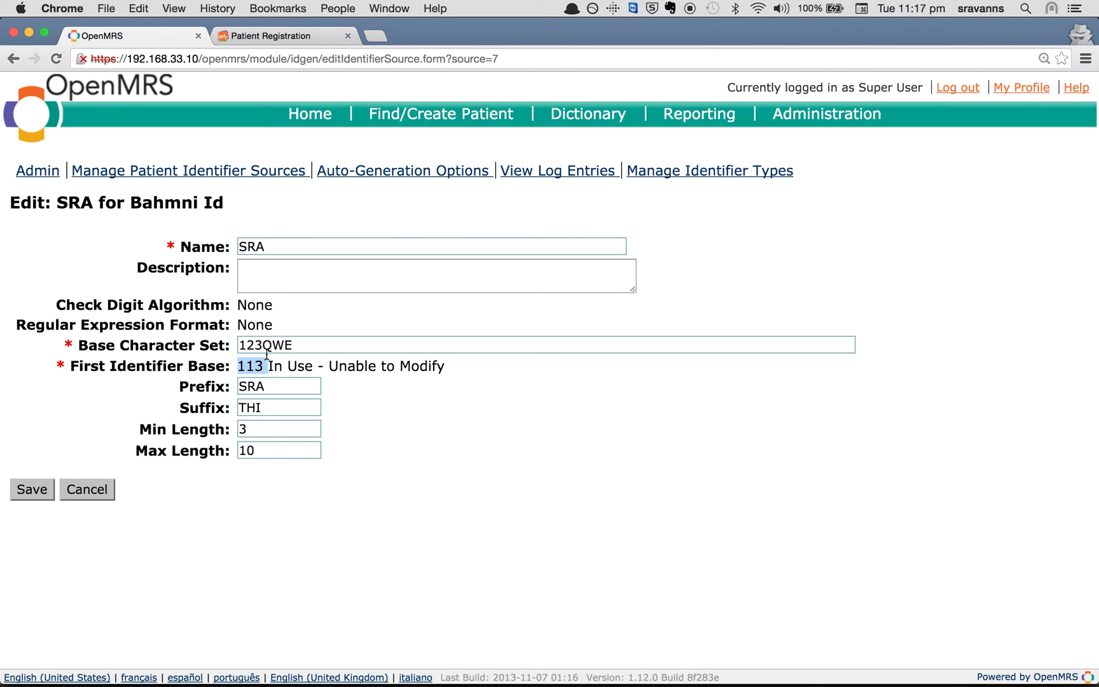
pyautogui.click(257, 38)
pyautogui.moveTo(191, 169); pyautogui.dragTo(211, 167)
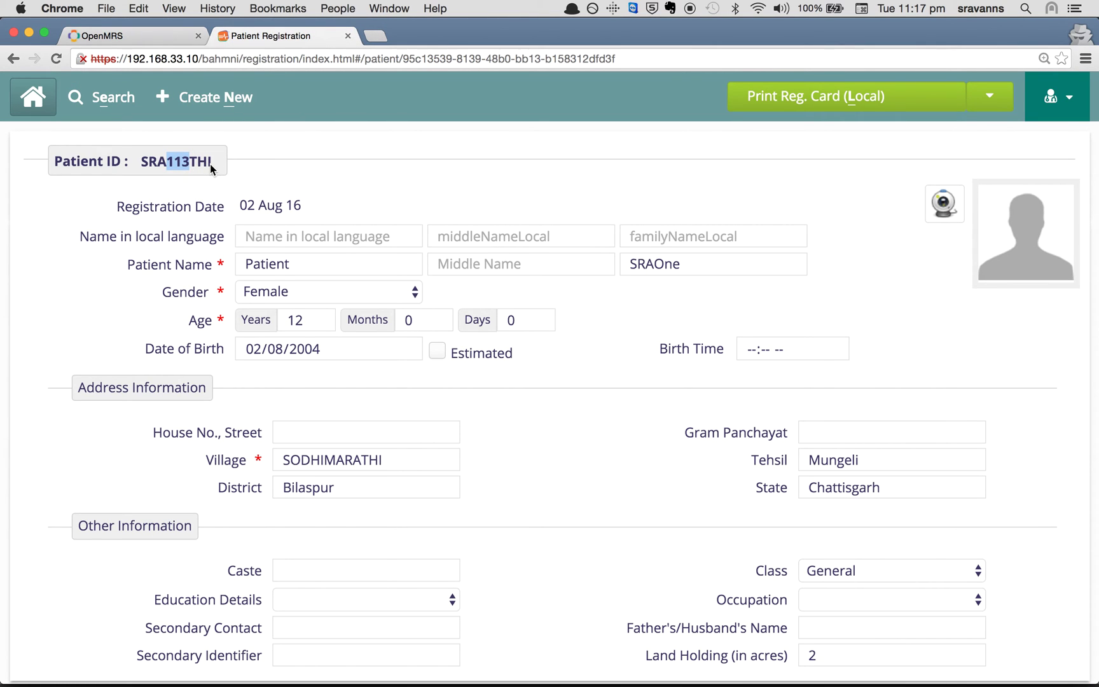
pyautogui.click(288, 180)
# Step: Start another patient registration with SRA as the Patient Identifier and enter the second patient's first and last name
pyautogui.click(225, 107)
pyautogui.click(329, 203)
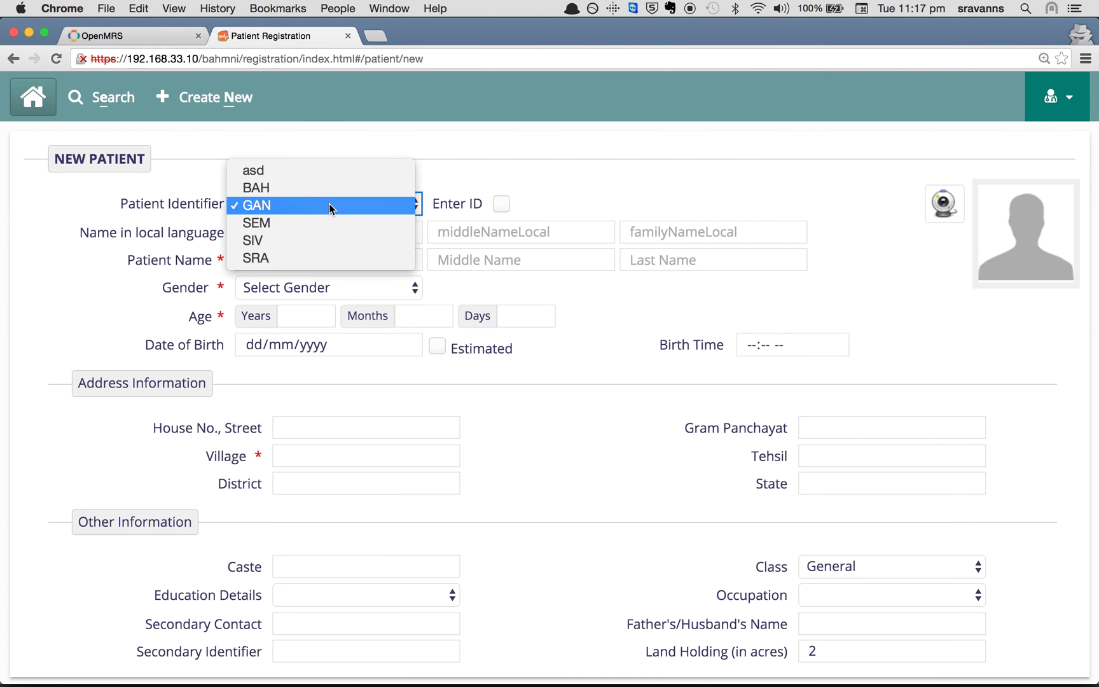
pyautogui.click(309, 258)
pyautogui.click(283, 260)
pyautogui.write('Patient')
pyautogui.click(703, 259)
pyautogui.write('SRA')
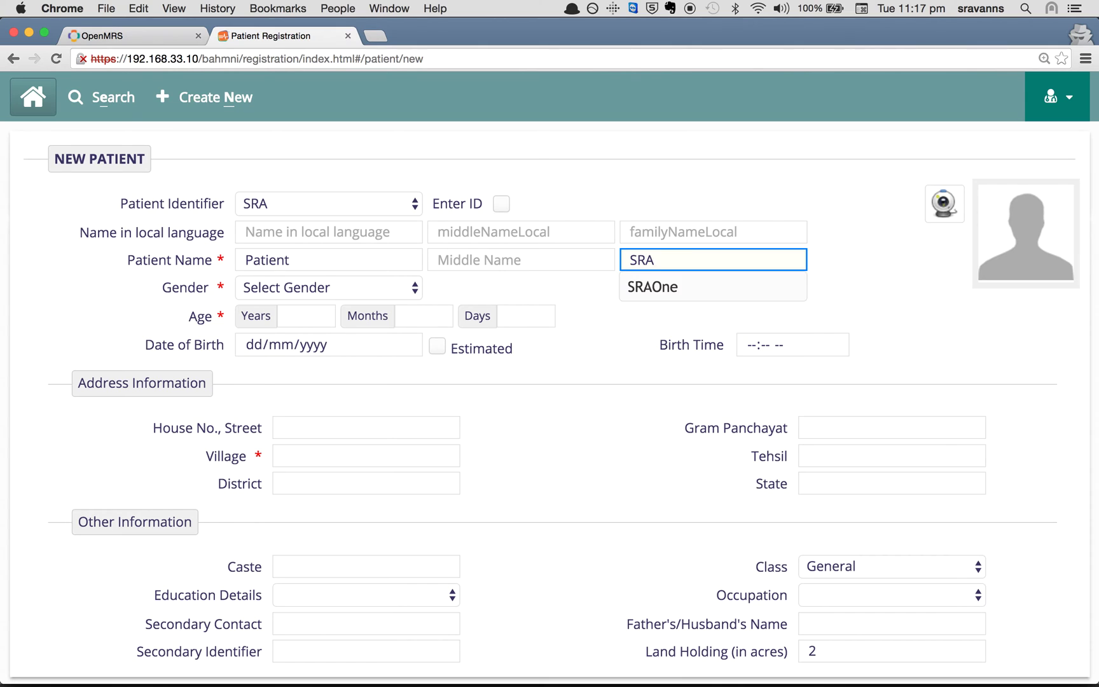
pyautogui.write('two')
# Step: Set the second patient's gender to Female and the age to 12 years
pyautogui.click(398, 289)
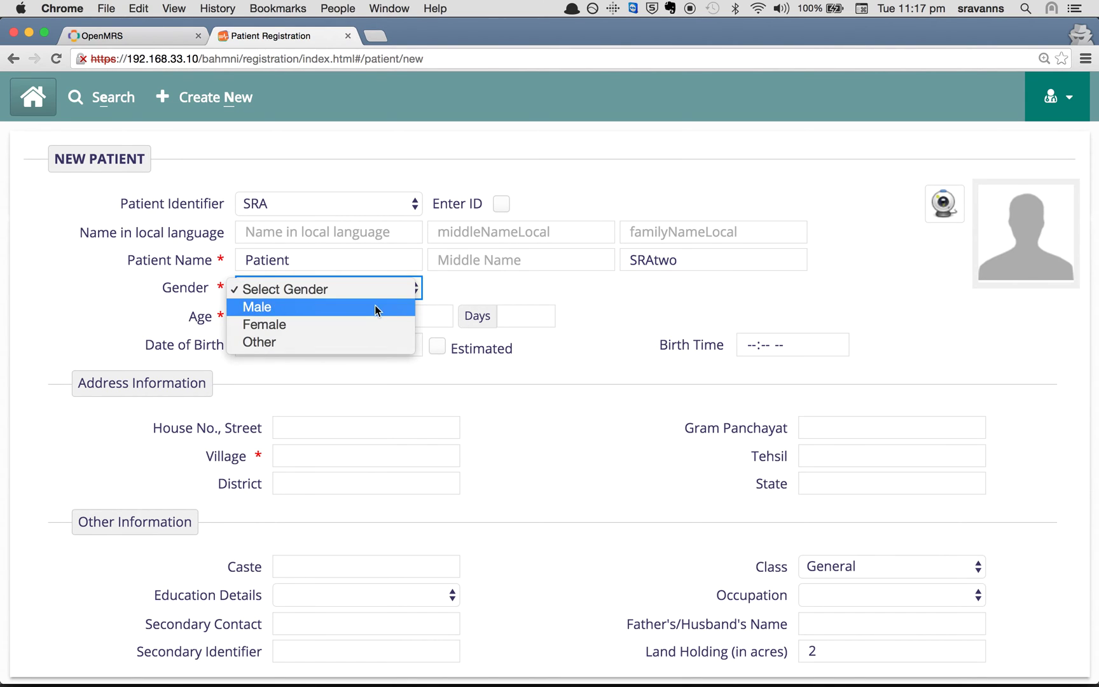
pyautogui.click(366, 326)
pyautogui.click(295, 316)
pyautogui.write('12')
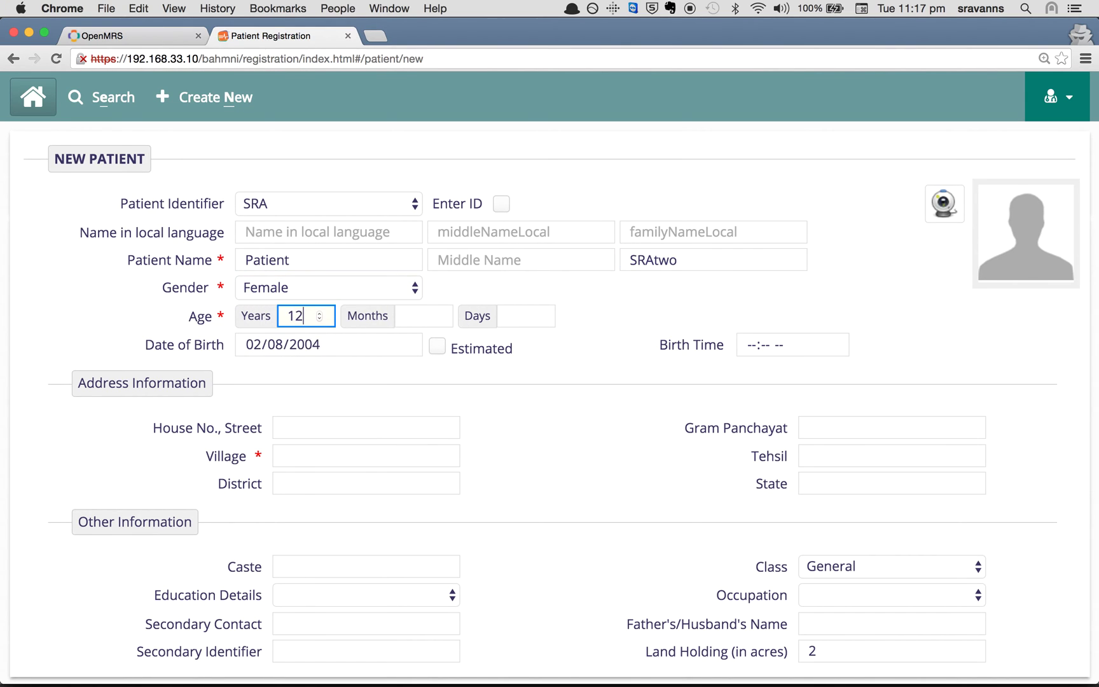
# Step: Enter so as the second patient's village and save the registration, starting a visit
pyautogui.click(294, 454)
pyautogui.write('so')
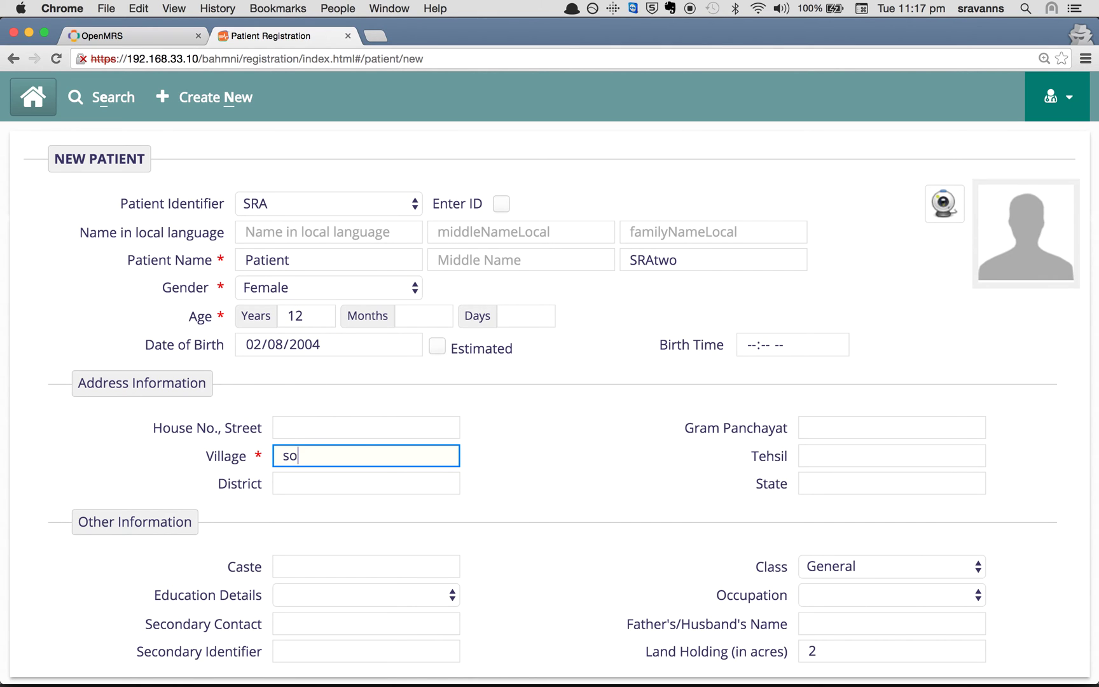
pyautogui.press('Return')
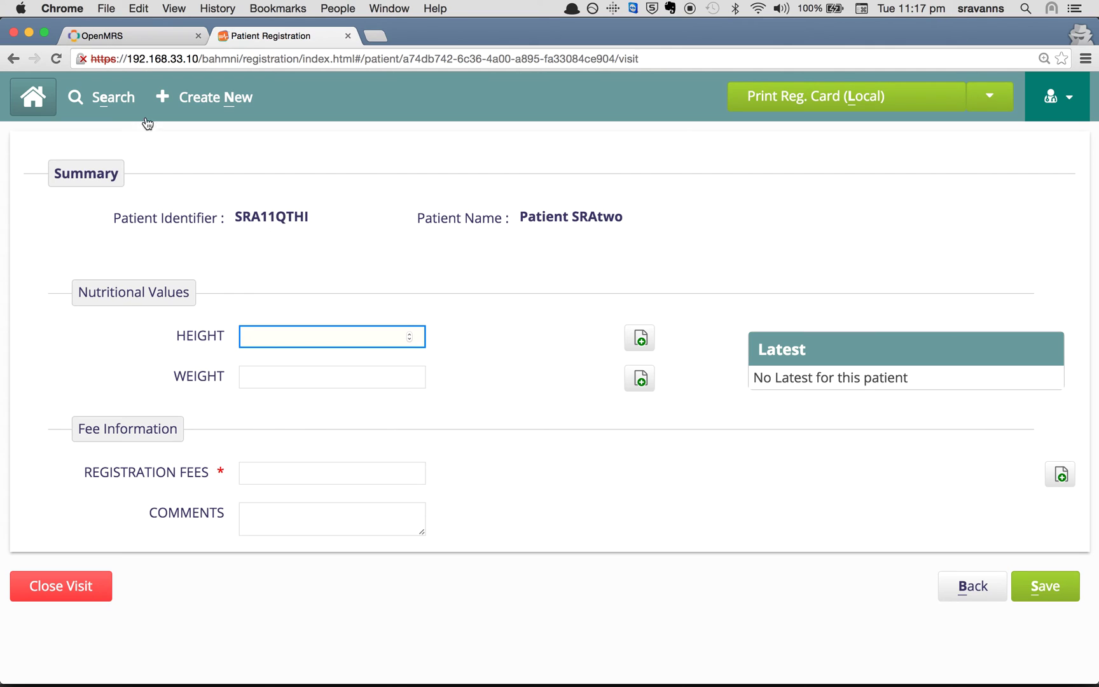
# Step: Go back to the second patient's details and compare the Patient ID with the SRA source's Base Character Set in OpenMRS
pyautogui.click(959, 582)
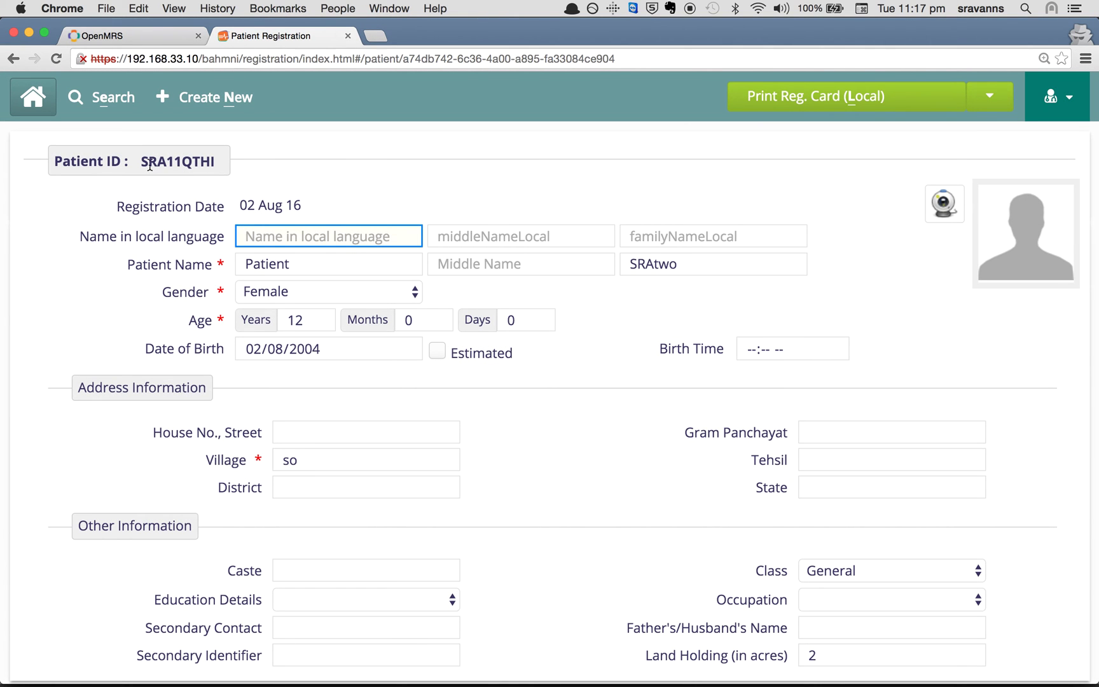
pyautogui.moveTo(140, 164); pyautogui.dragTo(189, 164)
pyautogui.click(236, 167)
pyautogui.click(175, 184)
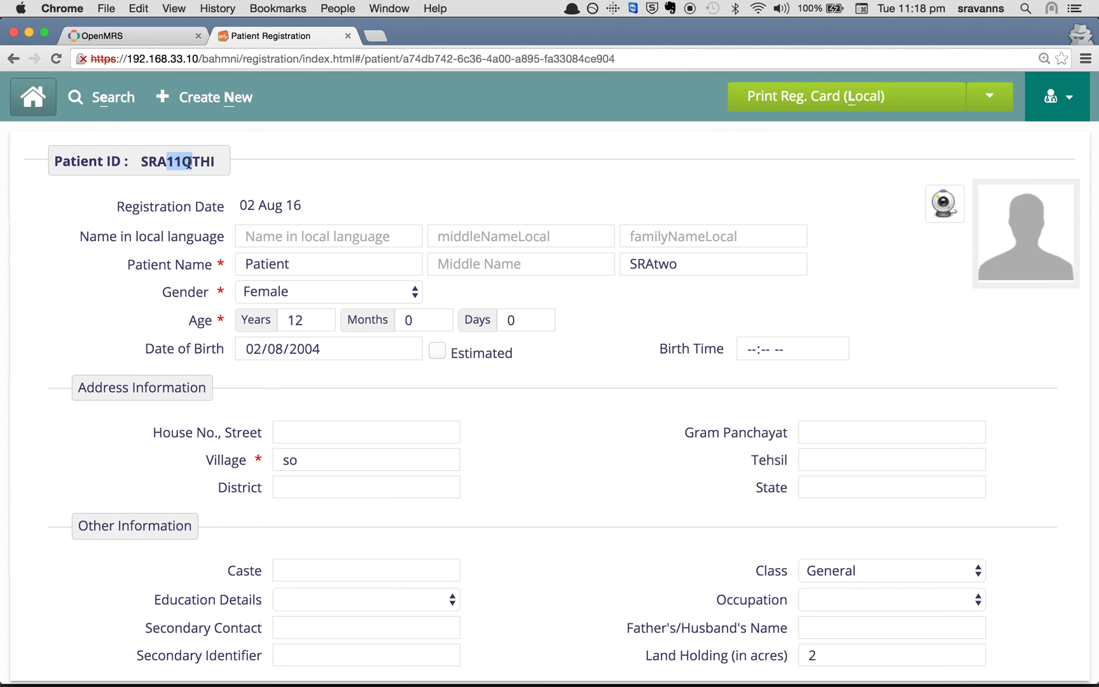
pyautogui.click(172, 38)
pyautogui.click(381, 430)
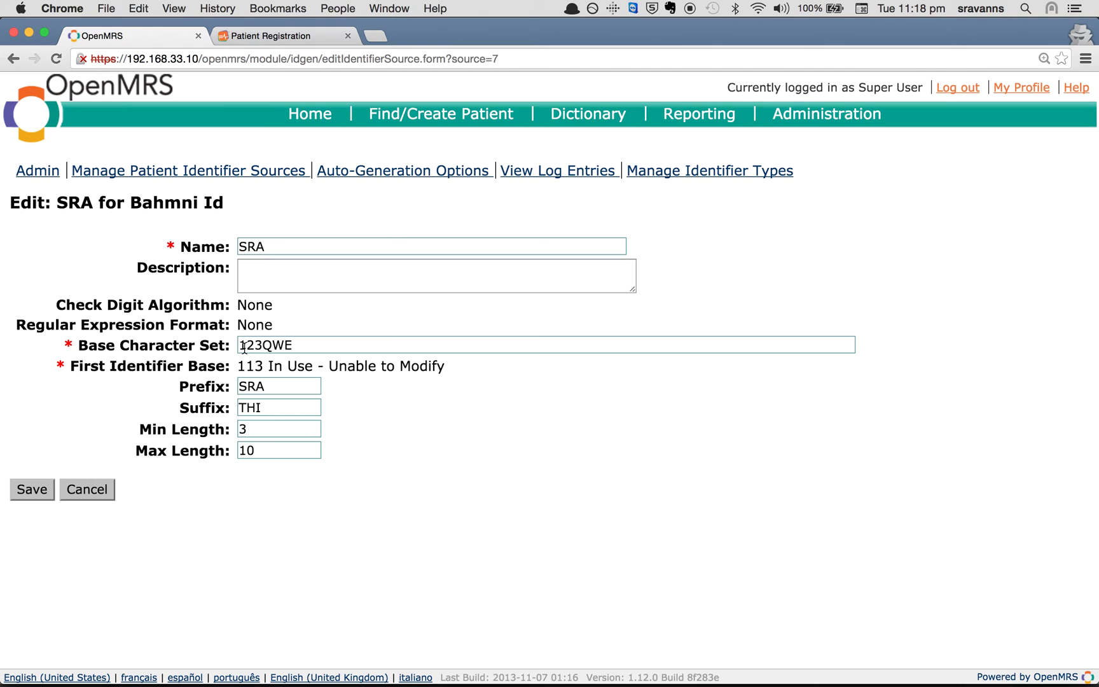
pyautogui.moveTo(241, 346); pyautogui.dragTo(264, 345)
pyautogui.click(378, 388)
pyautogui.click(269, 344)
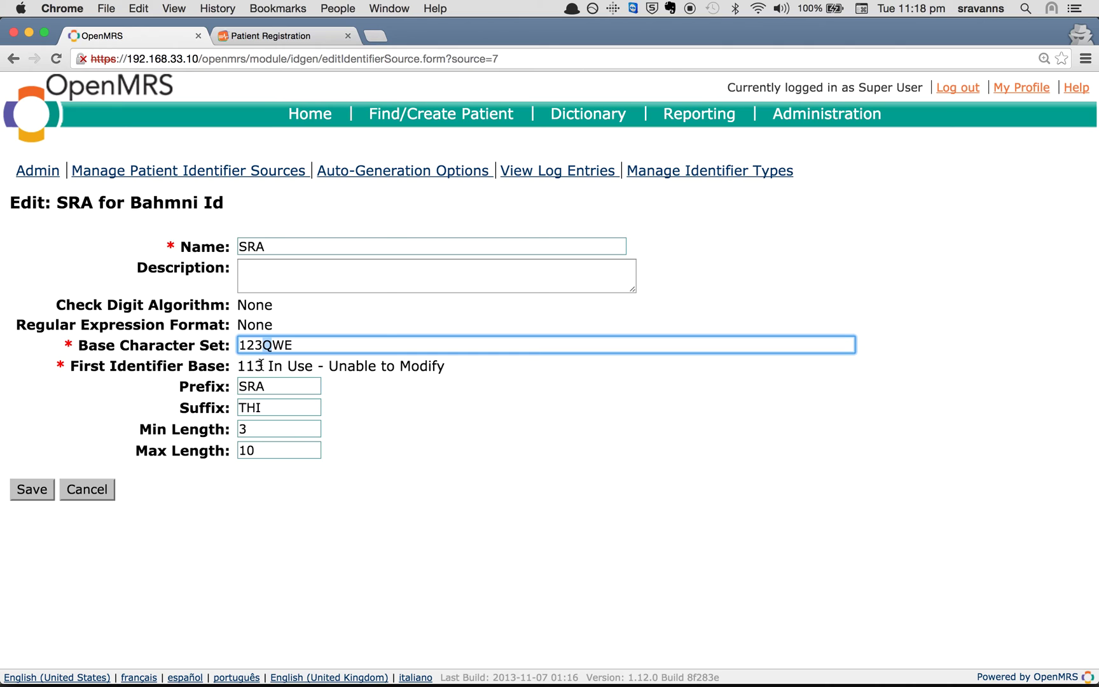
# Step: Compare the First Identifier Base of the SRA source in OpenMRS with the second patient's ID in Bahmni
pyautogui.click(266, 365)
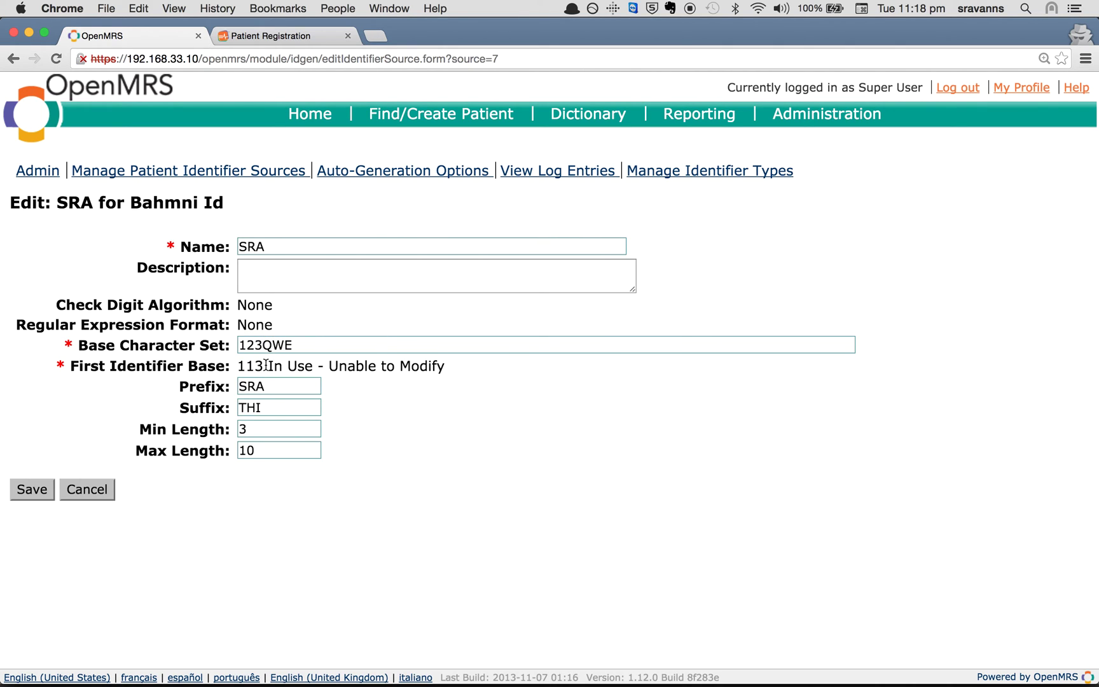
pyautogui.moveTo(239, 364); pyautogui.dragTo(265, 365)
pyautogui.click(274, 36)
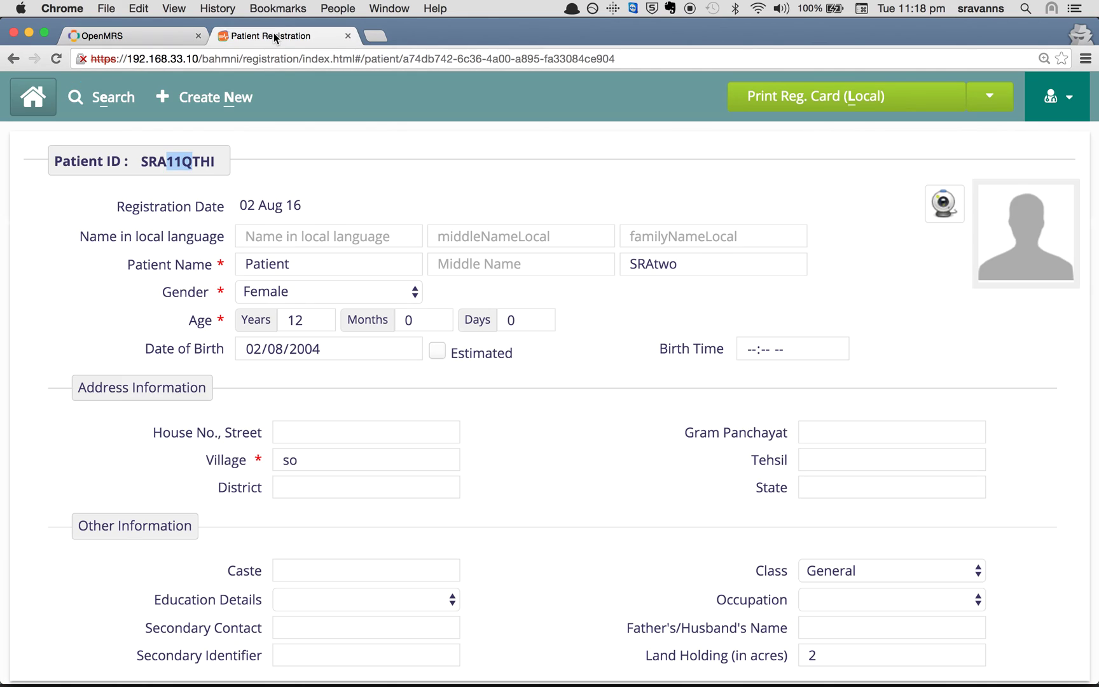
pyautogui.click(286, 141)
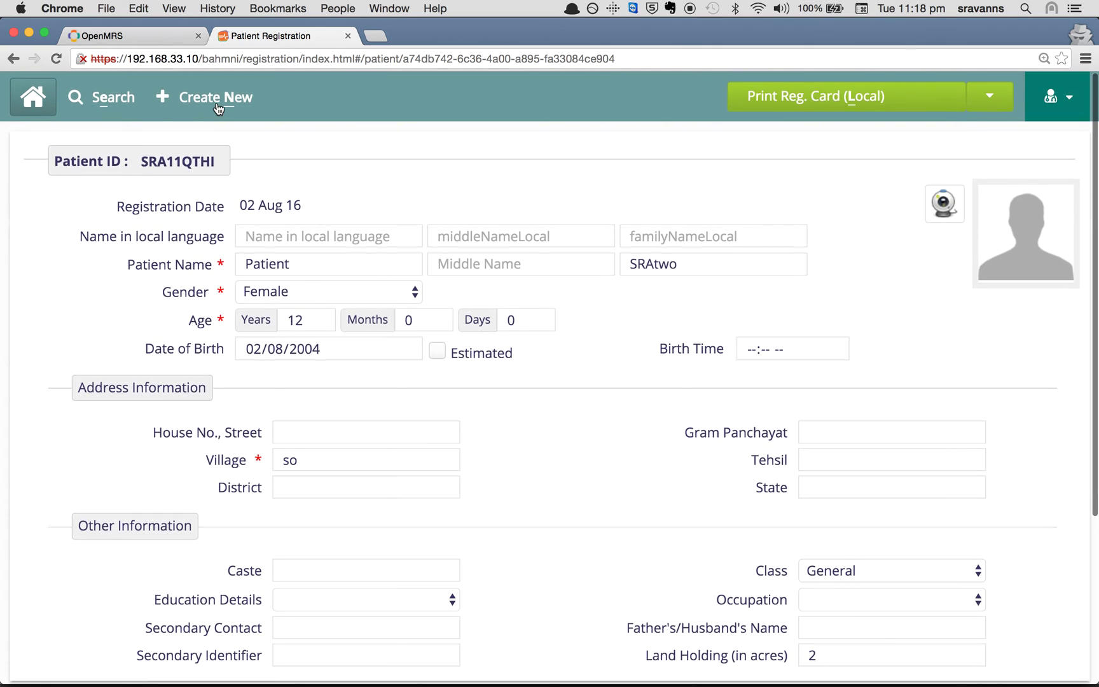
# Step: Start a new patient registration and check which Patient Identifier is preselected among the available sources
pyautogui.click(216, 98)
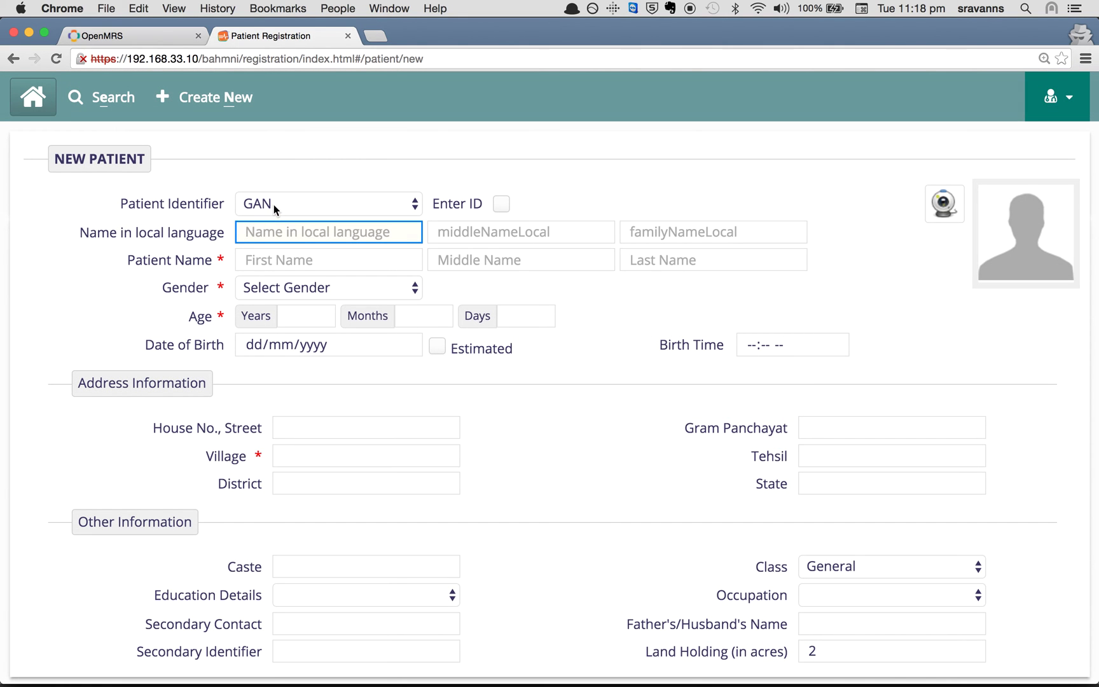
pyautogui.click(274, 204)
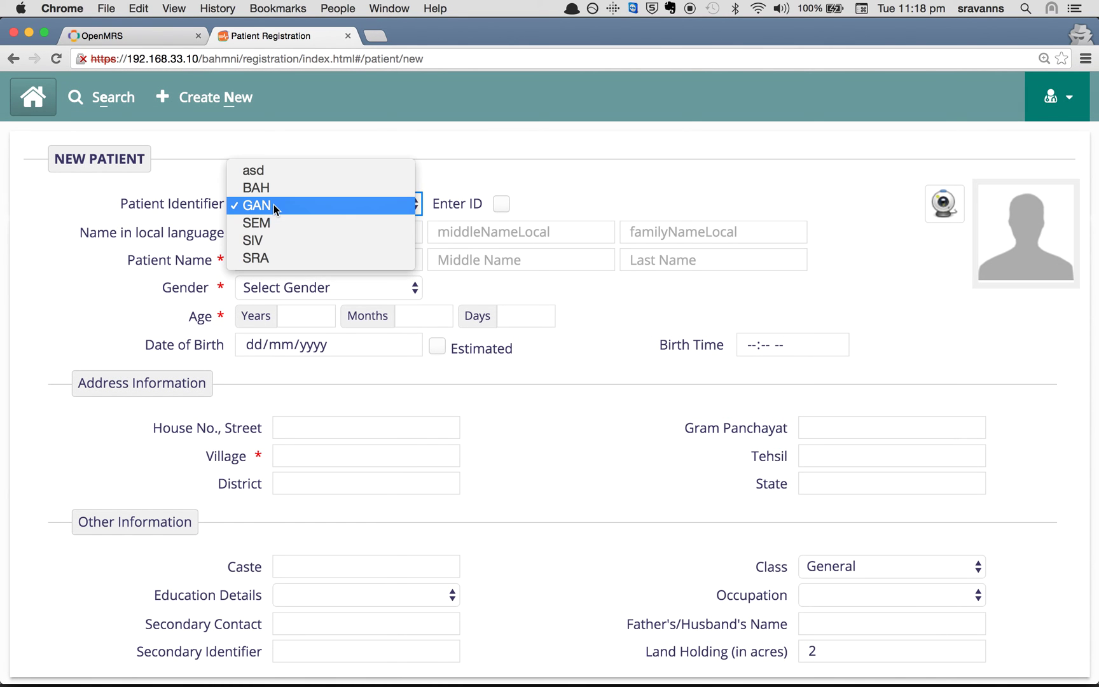
pyautogui.click(274, 204)
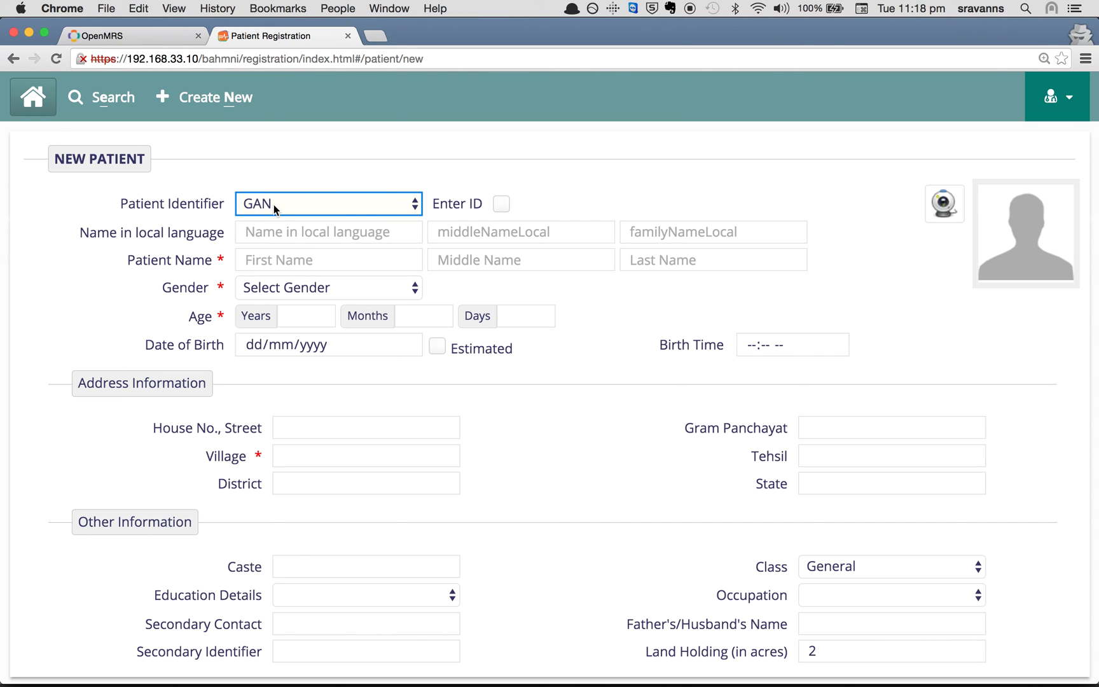
pyautogui.click(274, 204)
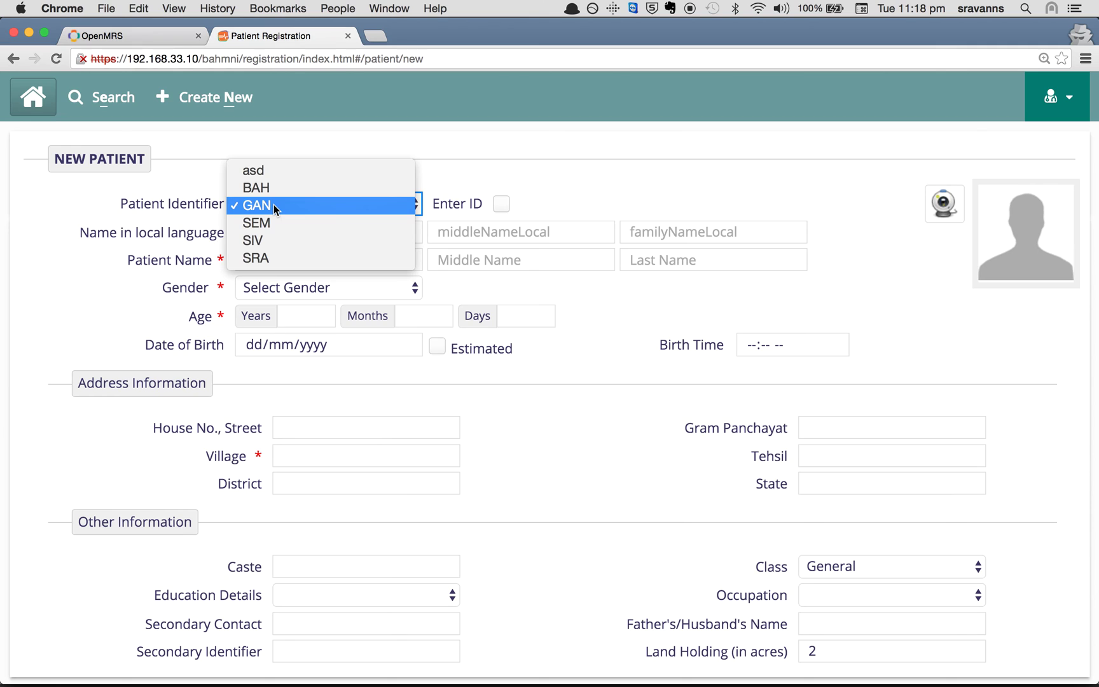
pyautogui.click(151, 280)
pyautogui.scroll(-3, 555, 542)
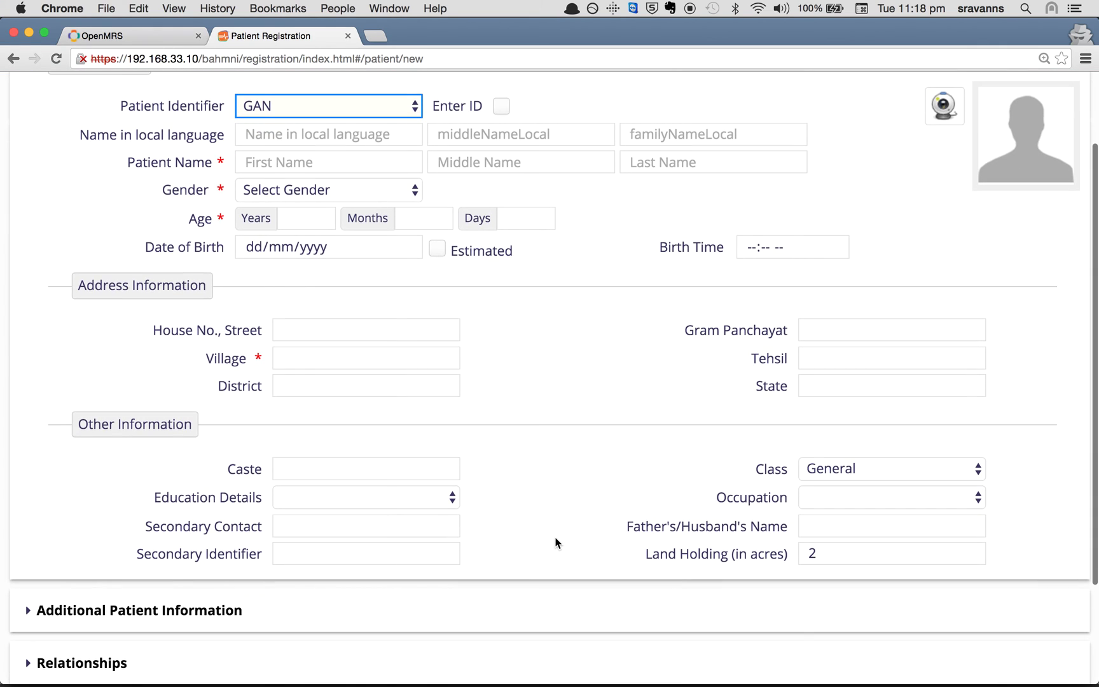
pyautogui.scroll(-4, 557, 483)
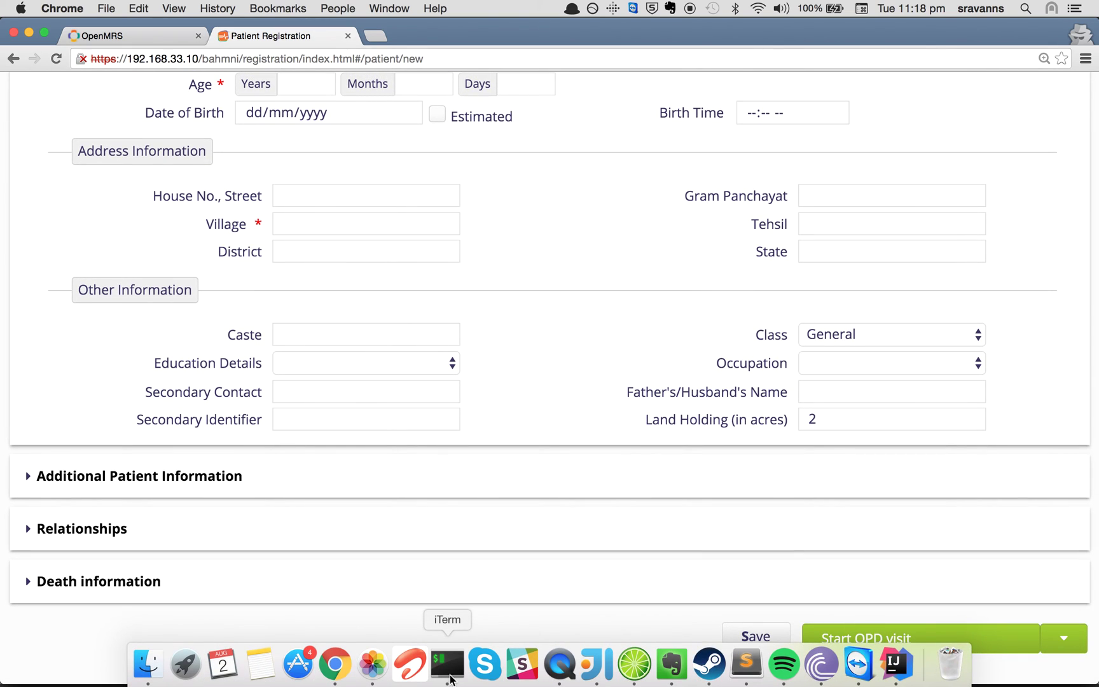
# Step: Switch to iTerm, become root with sudo su, and open app.json from /var/www/bahmni_config/openmrs/apps/registration/ in vi
pyautogui.click(448, 664)
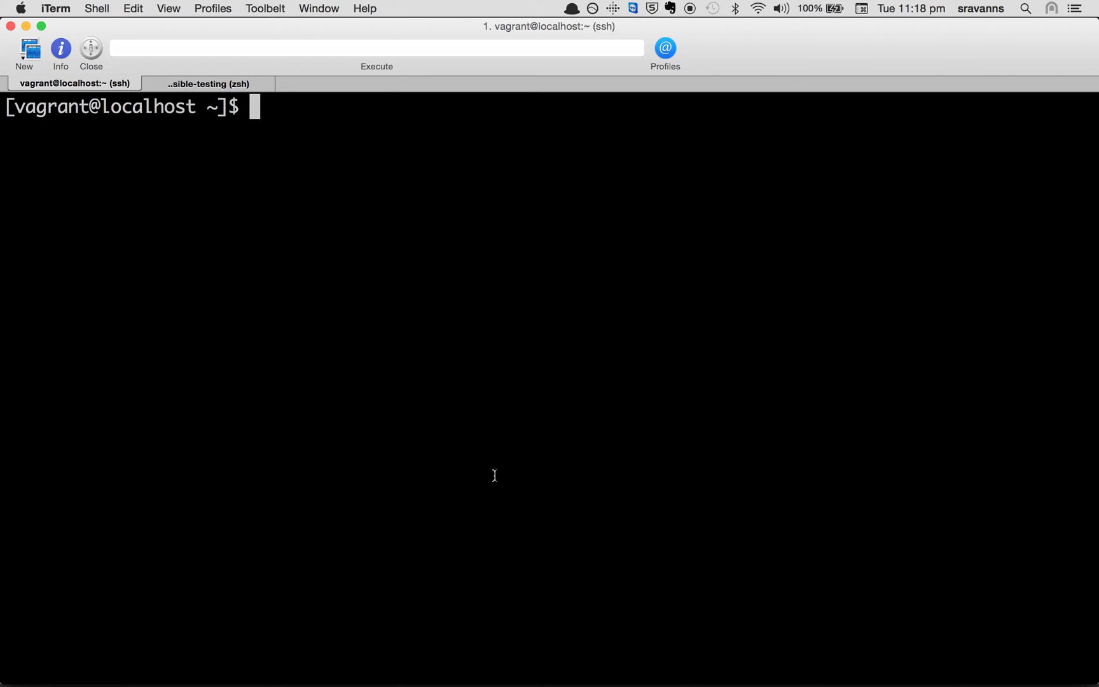
pyautogui.write('sudo su')
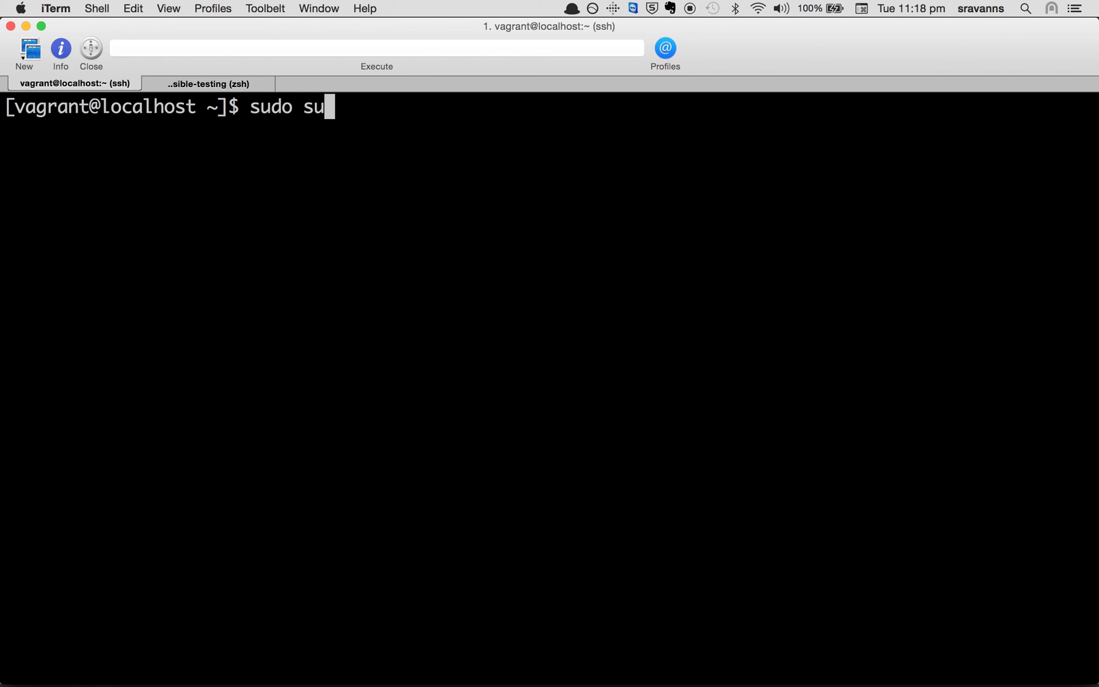
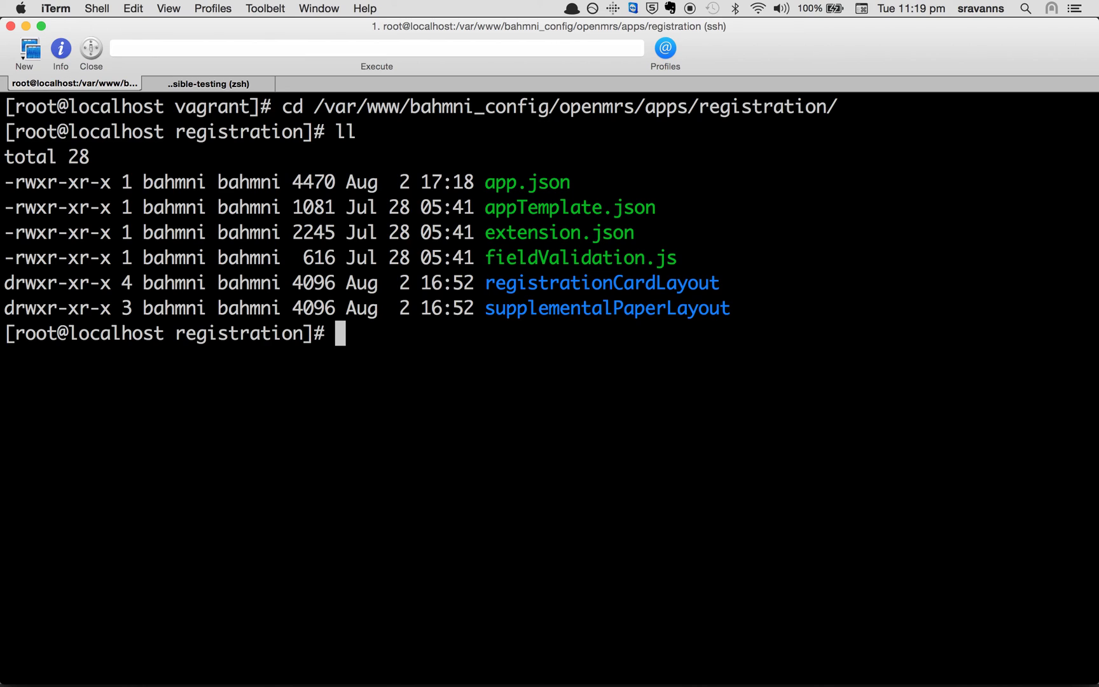
pyautogui.write('vi app')
pyautogui.press('Tab')
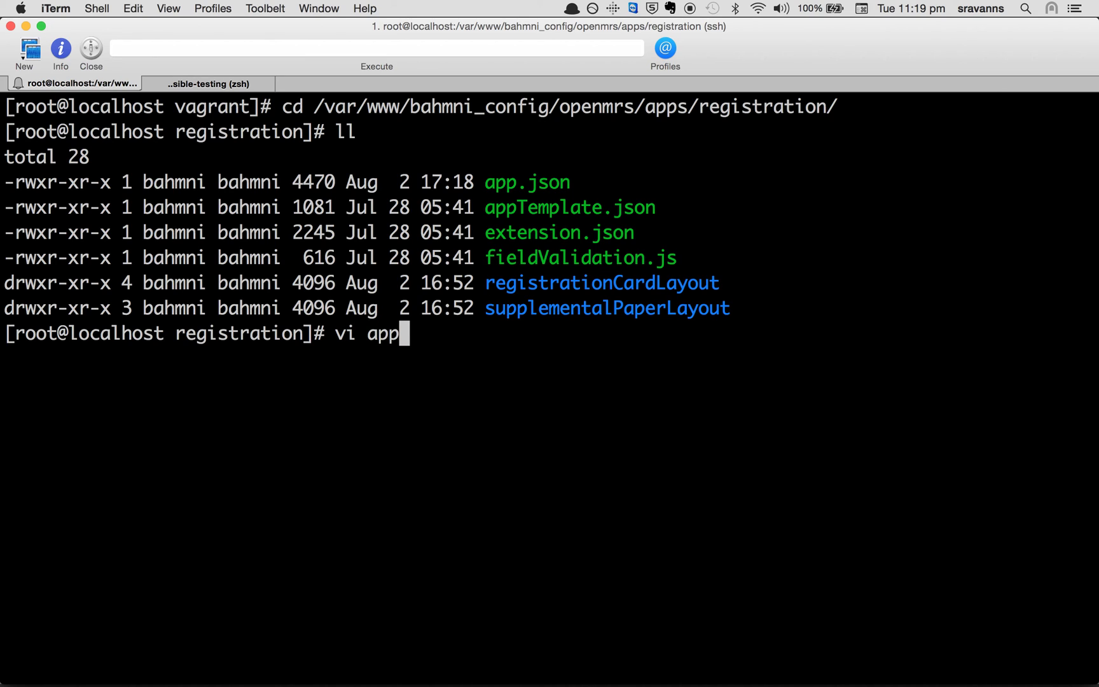
pyautogui.write('.jso')
pyautogui.press('Tab')
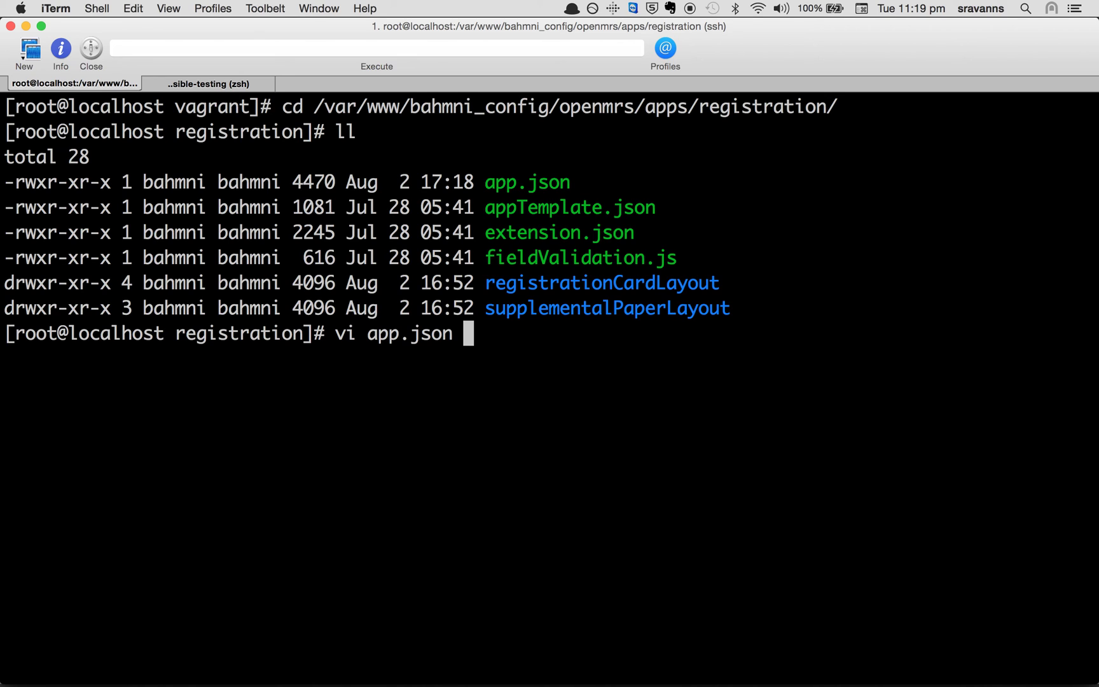
pyautogui.press('Return')
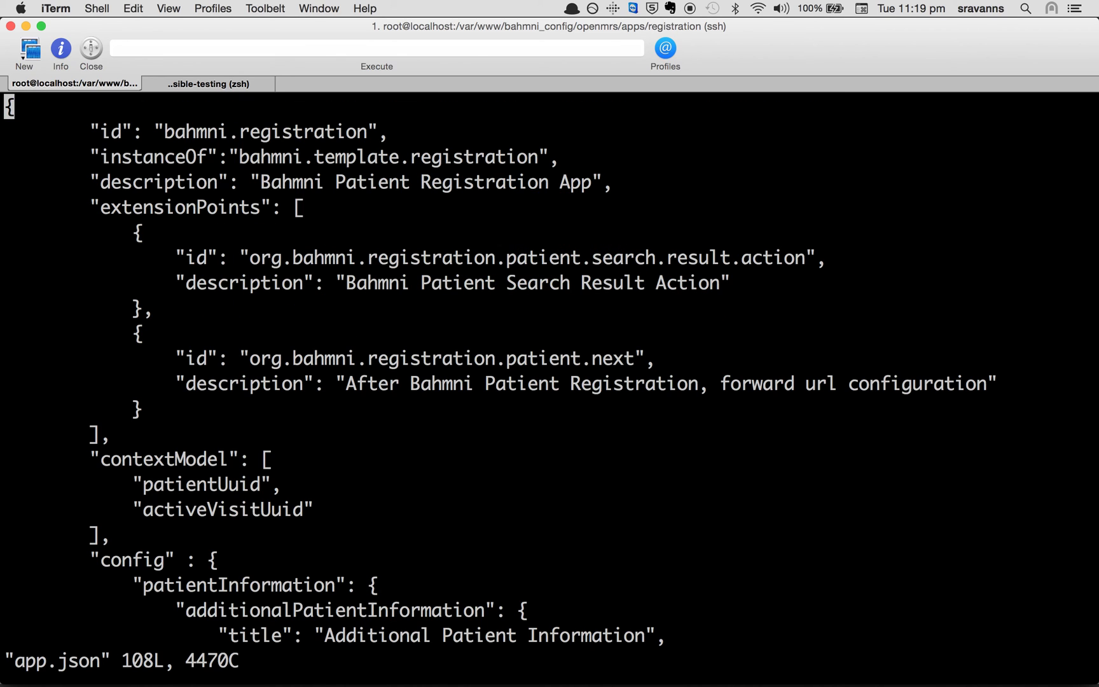
# Step: Search app.json for defaultId to locate the defaultIdentifierPrefix setting
pyautogui.press('/')
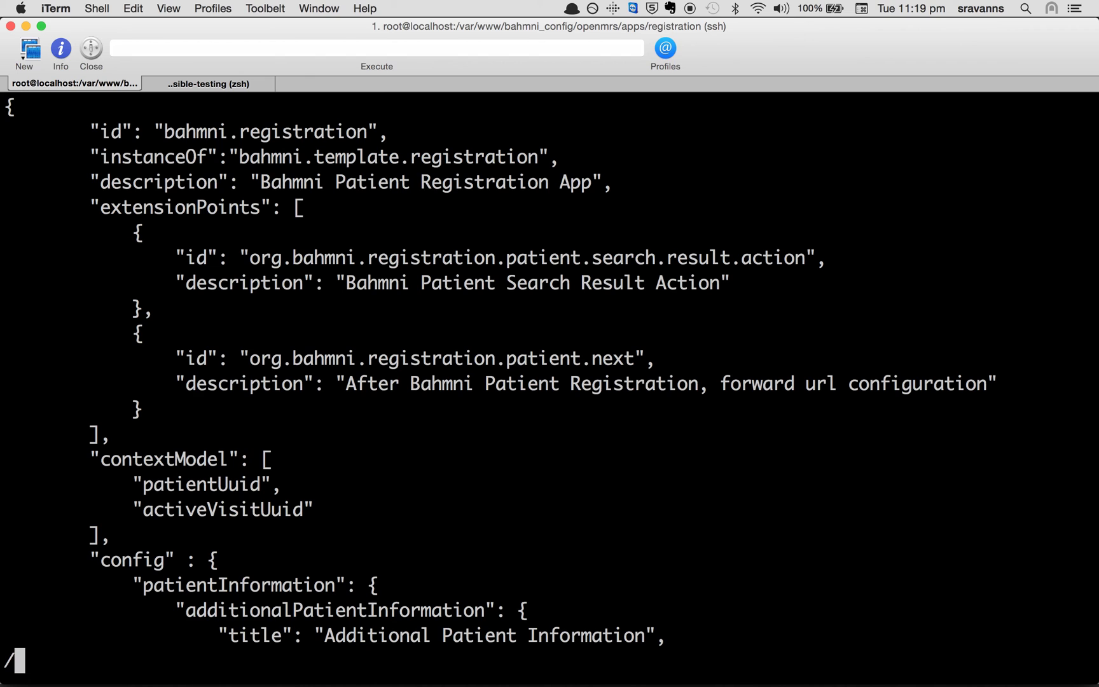
pyautogui.write('de')
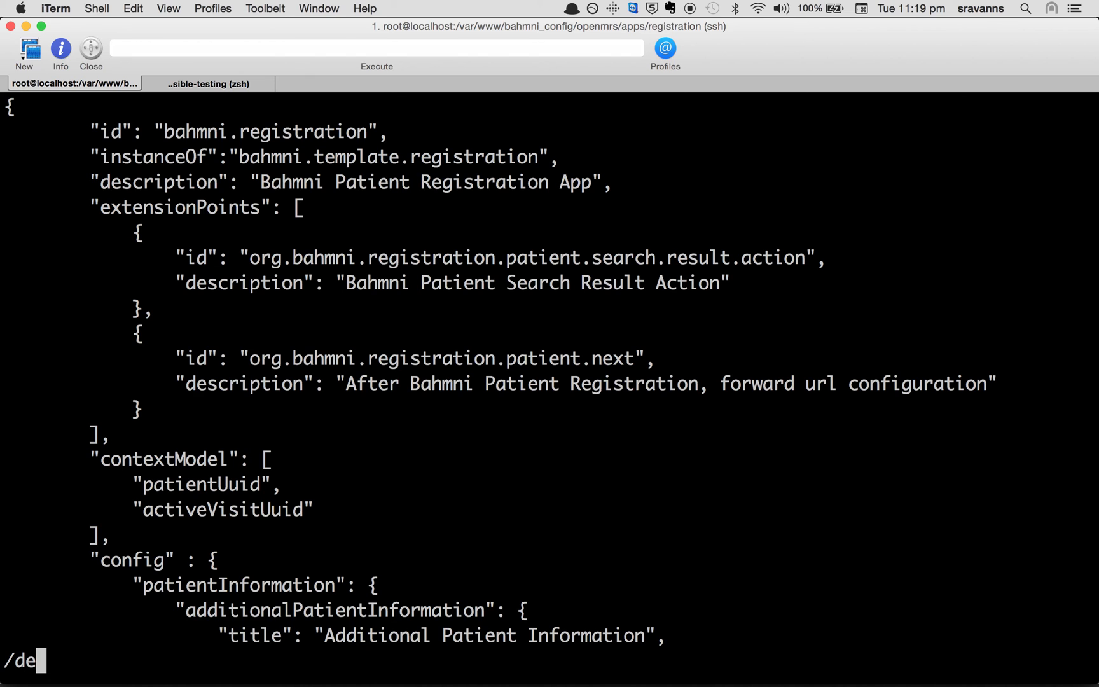
pyautogui.write('faultId')
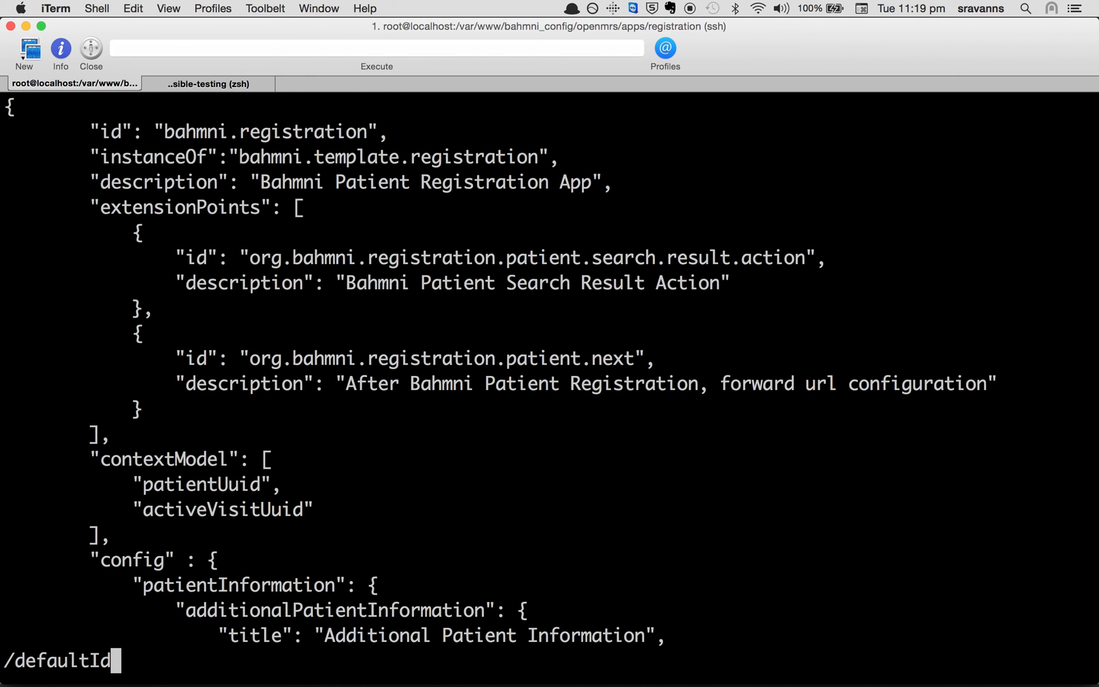
pyautogui.press('Return')
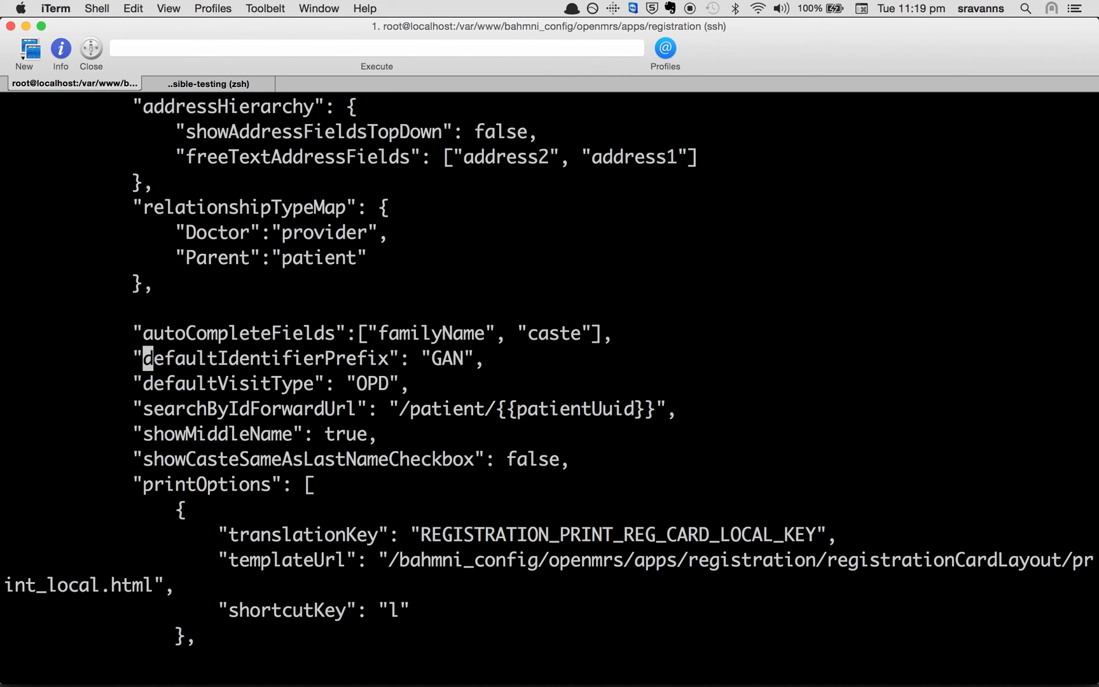
pyautogui.moveTo(122, 358); pyautogui.dragTo(569, 360)
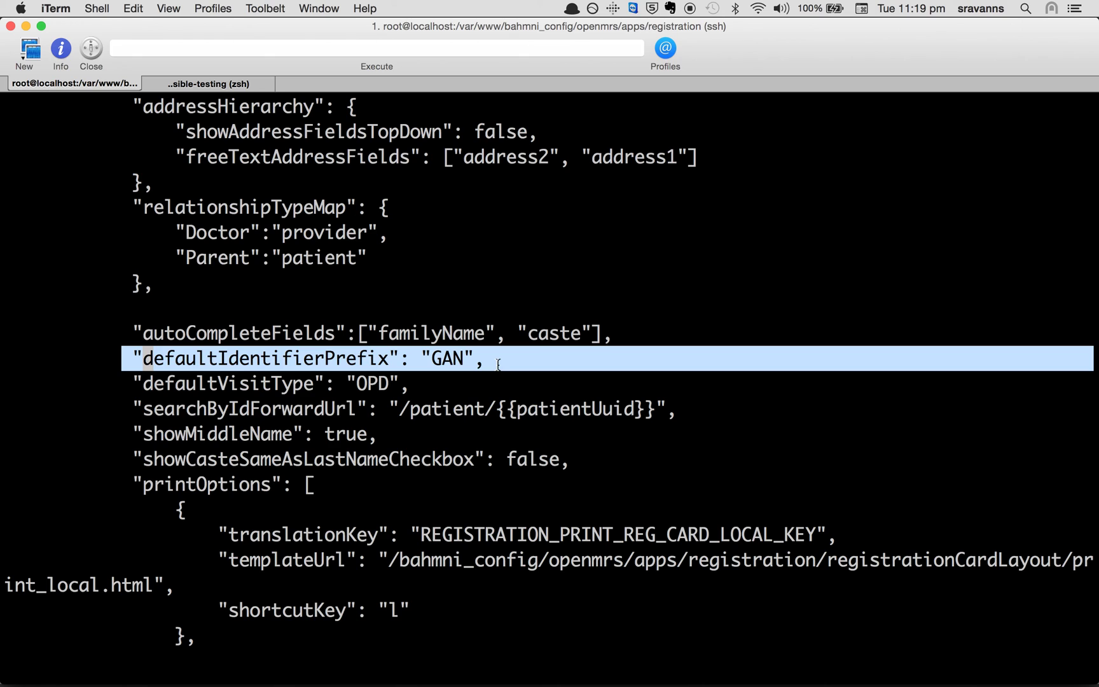
pyautogui.click(448, 384)
# Step: Set the defaultIdentifierPrefix value to SRA, then save app.json and quit vi
pyautogui.press('Right')
pyautogui.press('Right')
pyautogui.press('Right')
pyautogui.press('Right')
pyautogui.press('Right')
pyautogui.press('Right')
pyautogui.press('Right')
pyautogui.press('Right')
pyautogui.press('Right')
pyautogui.press('Right')
pyautogui.press('Right')
pyautogui.press('Right')
pyautogui.press('Right')
pyautogui.press('Right')
pyautogui.press('Right')
pyautogui.press('Right')
pyautogui.press('Right')
pyautogui.press('Right')
pyautogui.press('Right')
pyautogui.press('Right')
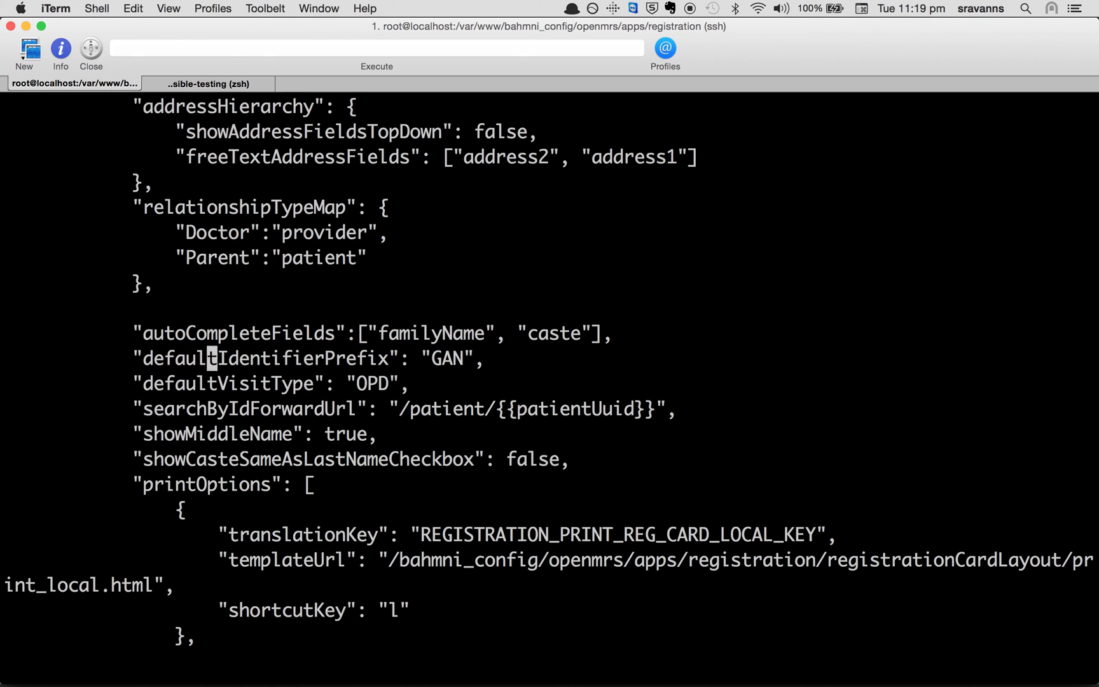
pyautogui.press('i')
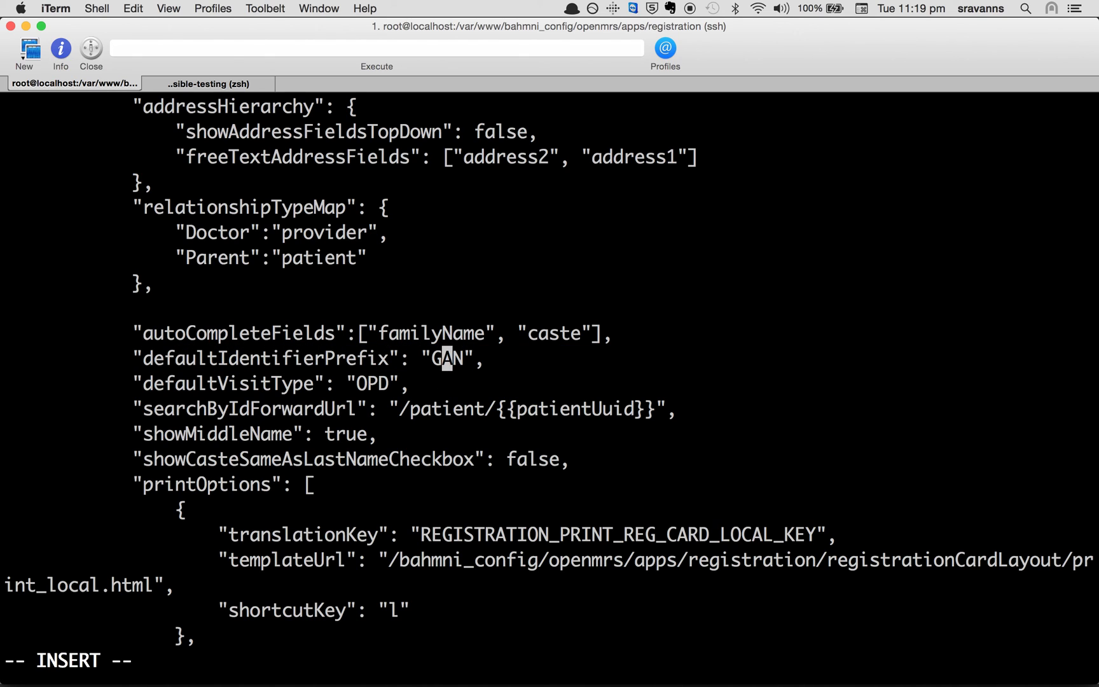
pyautogui.press('Right')
pyautogui.press('Right')
pyautogui.press('BackSpace')
pyautogui.press('BackSpace')
pyautogui.press('BackSpace')
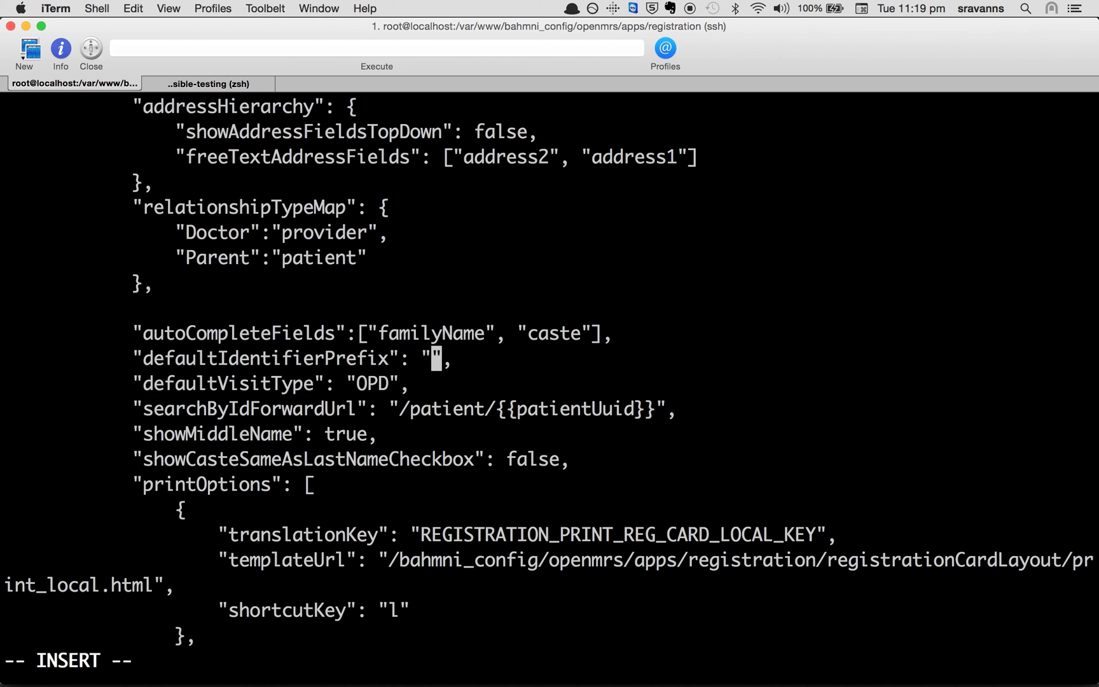
pyautogui.write('SR')
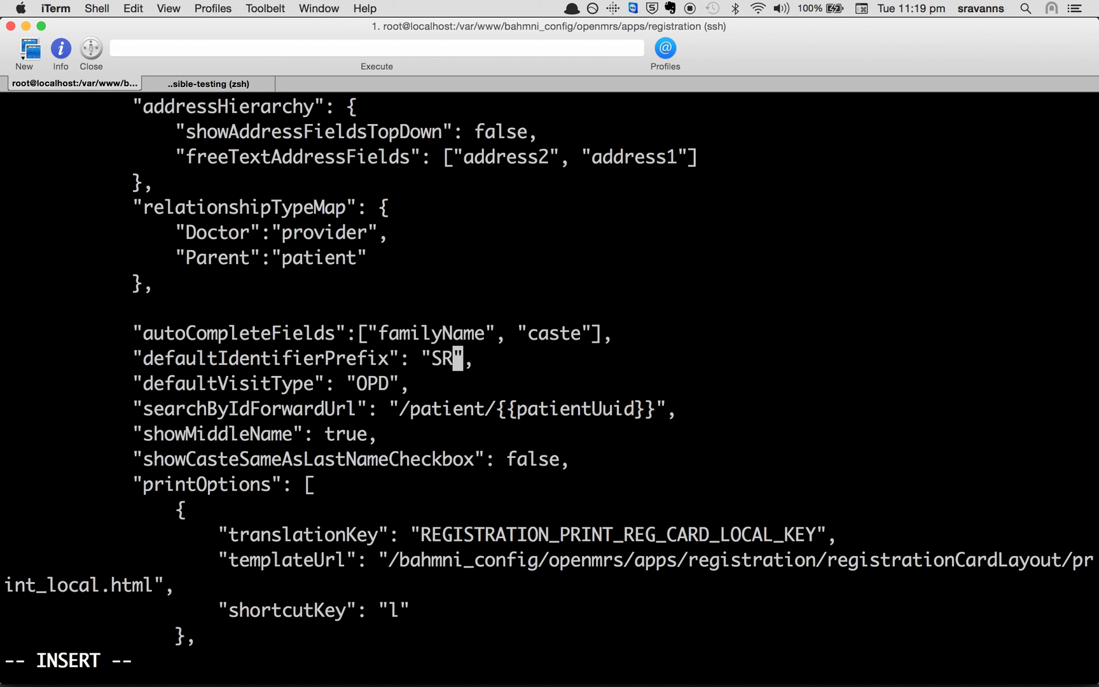
pyautogui.write('A')
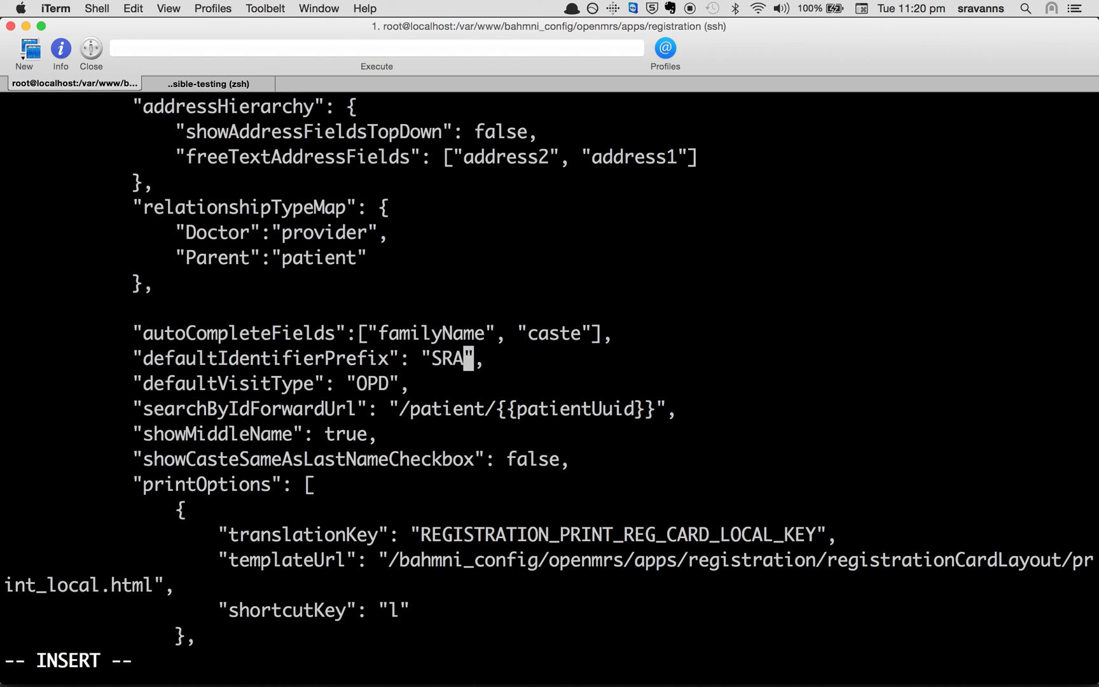
pyautogui.press('Escape')
pyautogui.write(':wq')
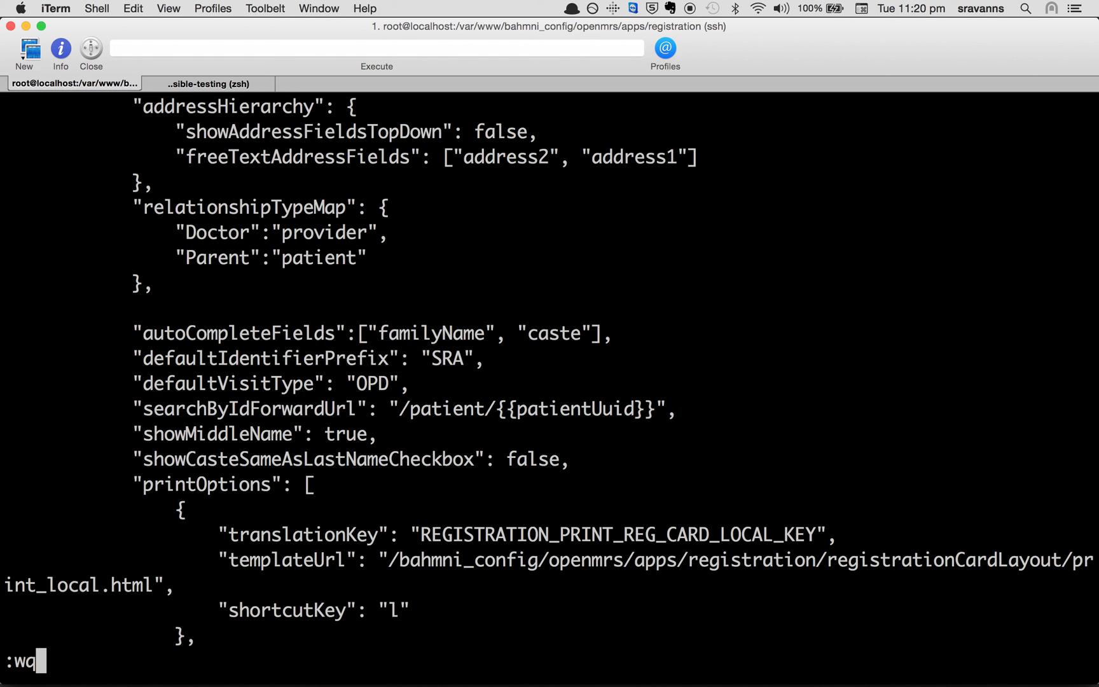
pyautogui.press('Return')
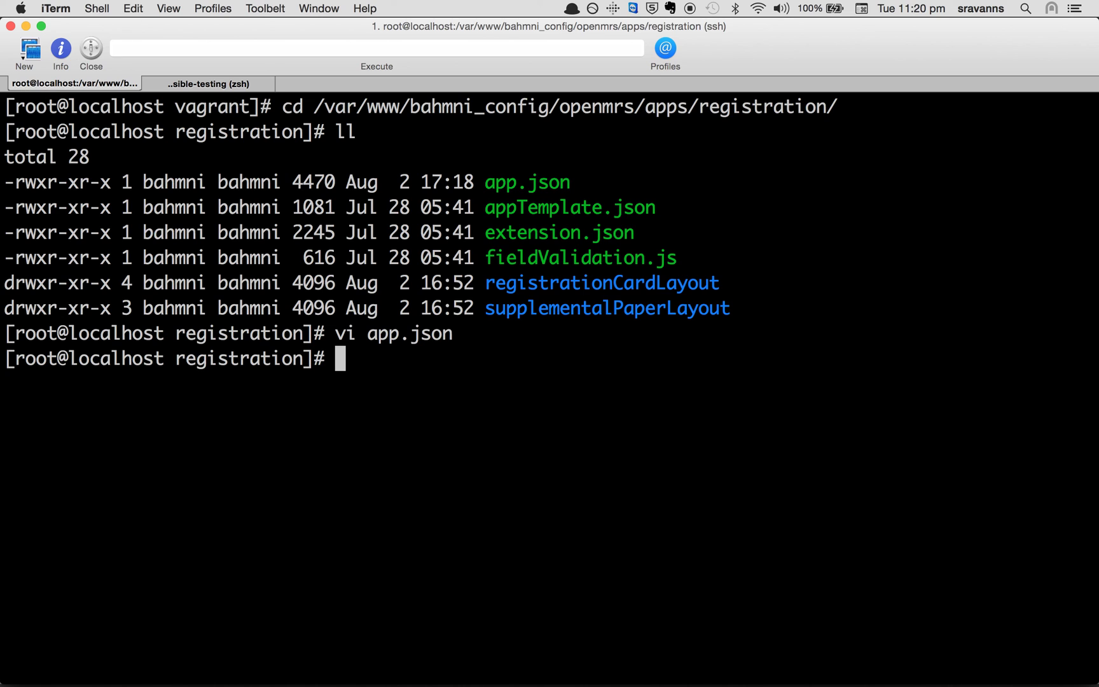
# Step: Switch back to Chrome, reload the new patient registration page and check the default Patient Identifier
pyautogui.press('super+Tab')
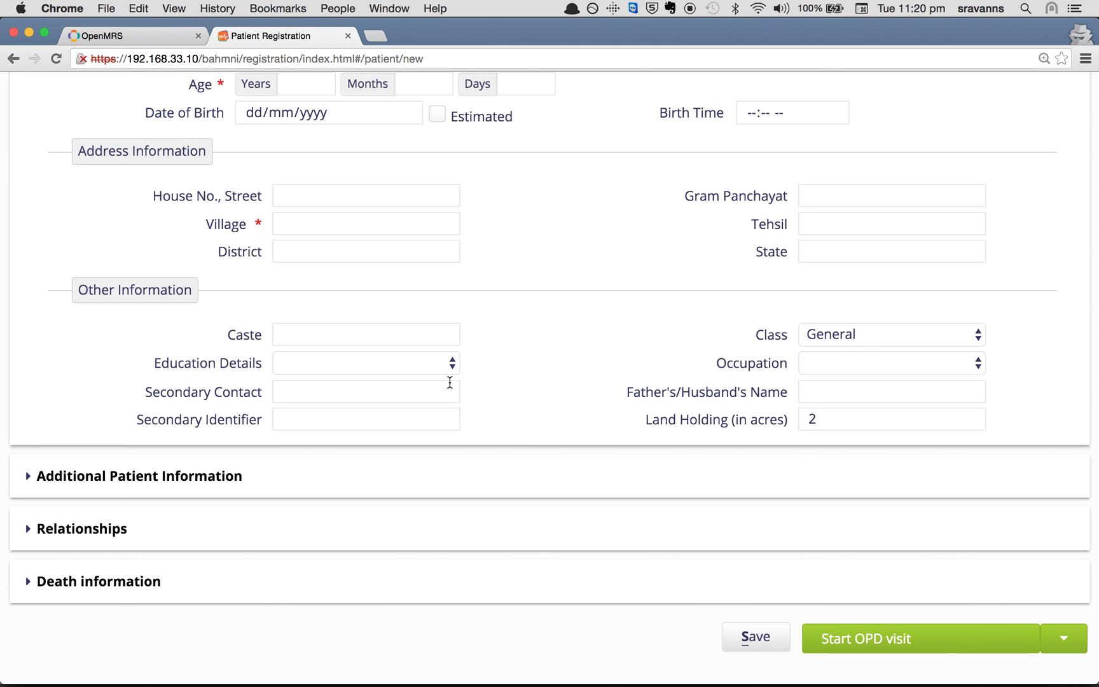
pyautogui.scroll(5, 574, 342)
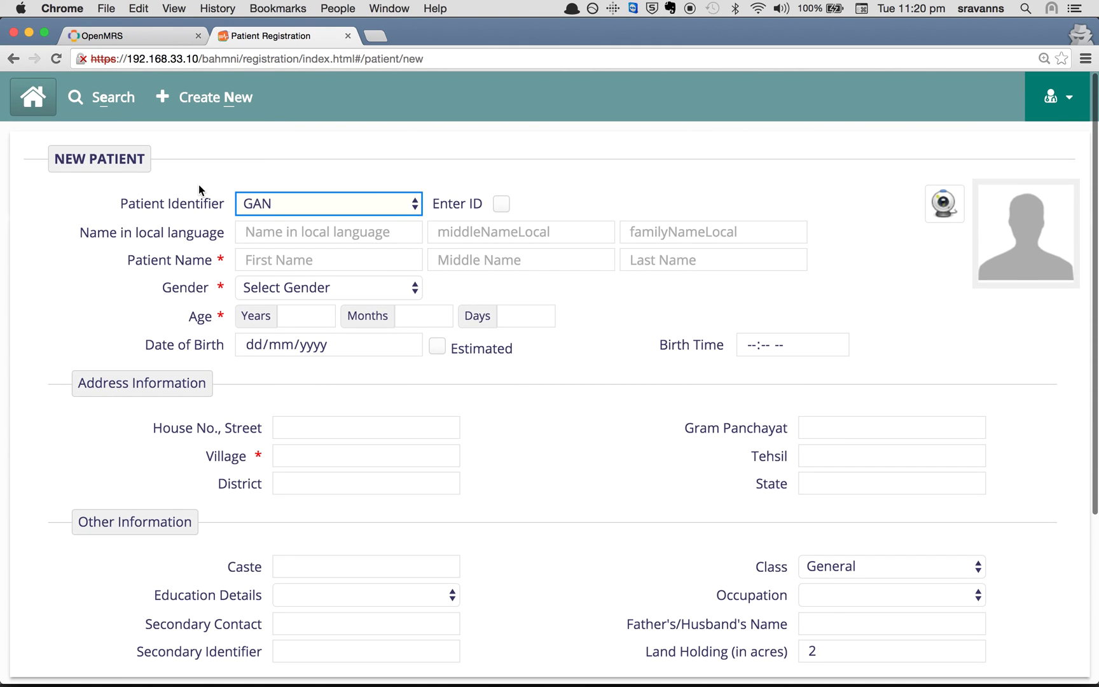
pyautogui.press('super+r')
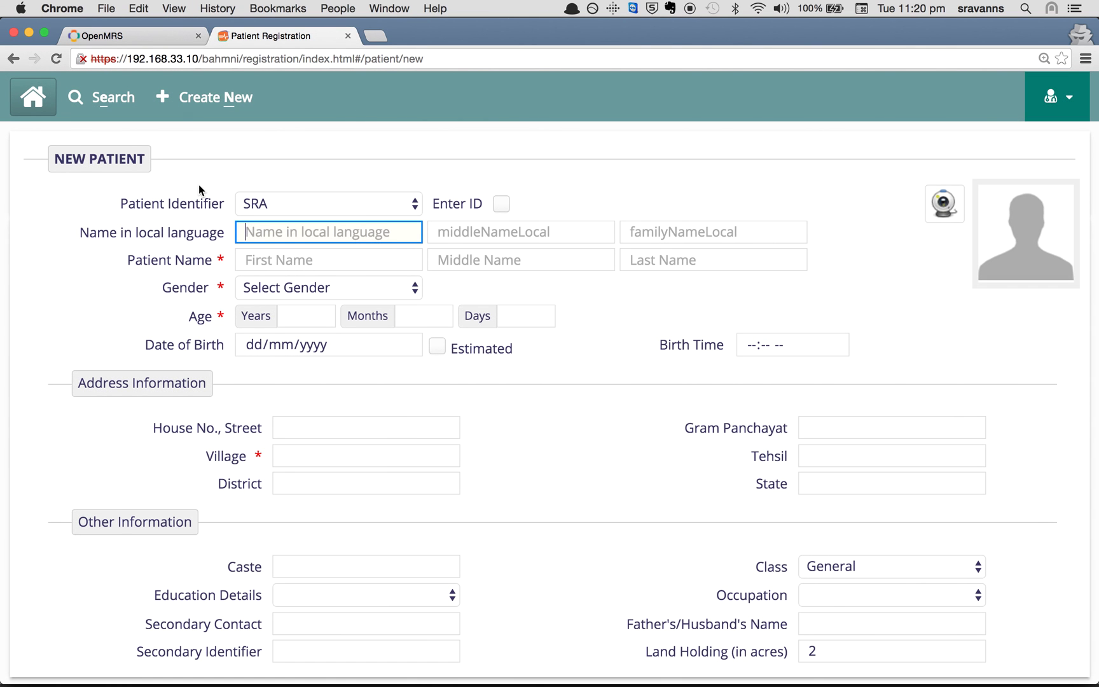
pyautogui.click(117, 204)
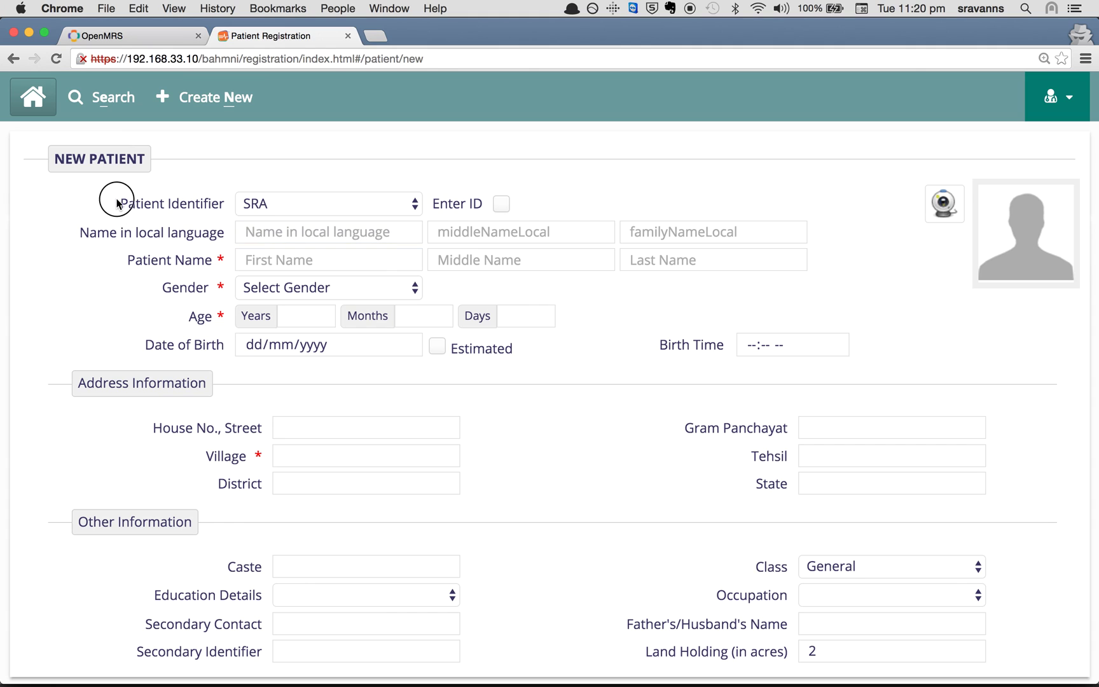
pyautogui.click(315, 208)
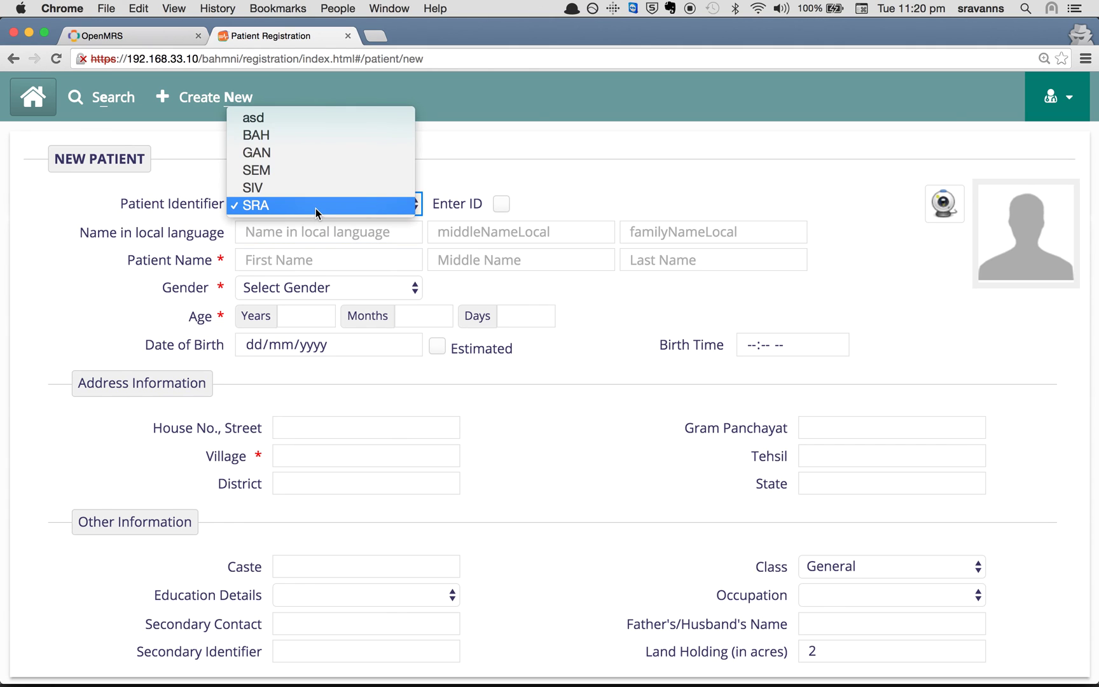
pyautogui.click(316, 211)
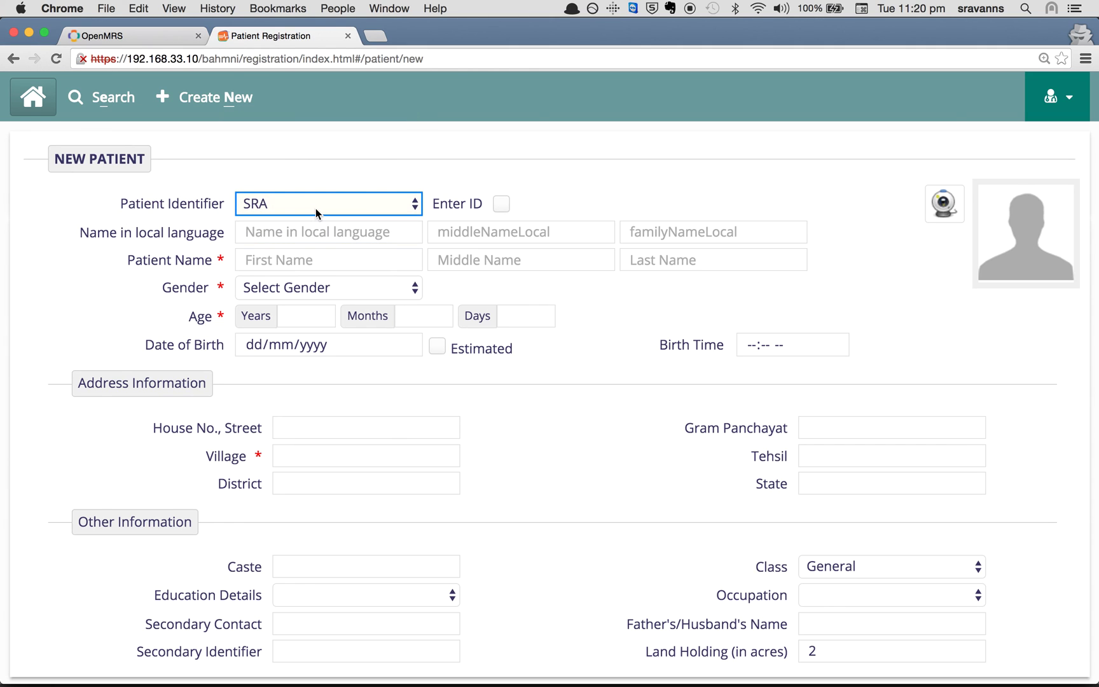